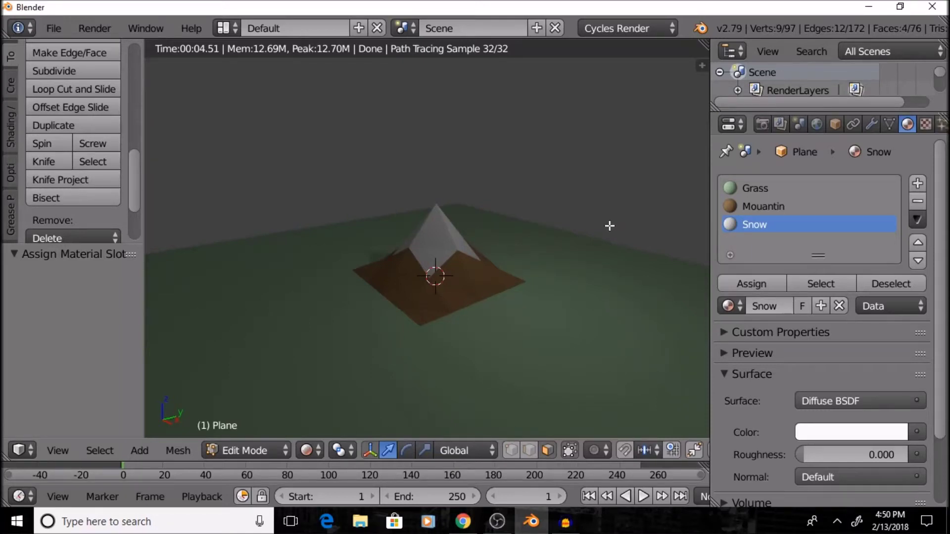
Start a new file from the default startup scene.
click(58, 27)
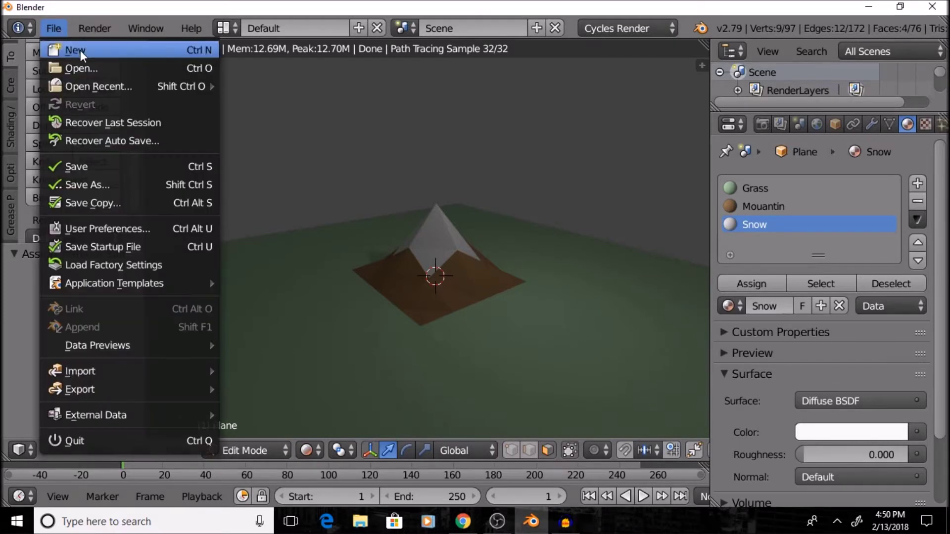
click(80, 49)
click(55, 28)
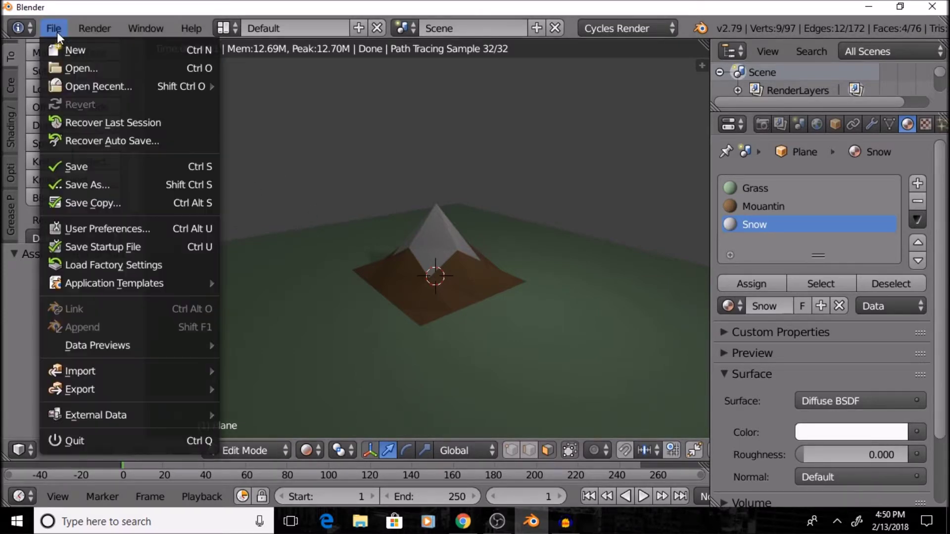
click(74, 49)
click(82, 60)
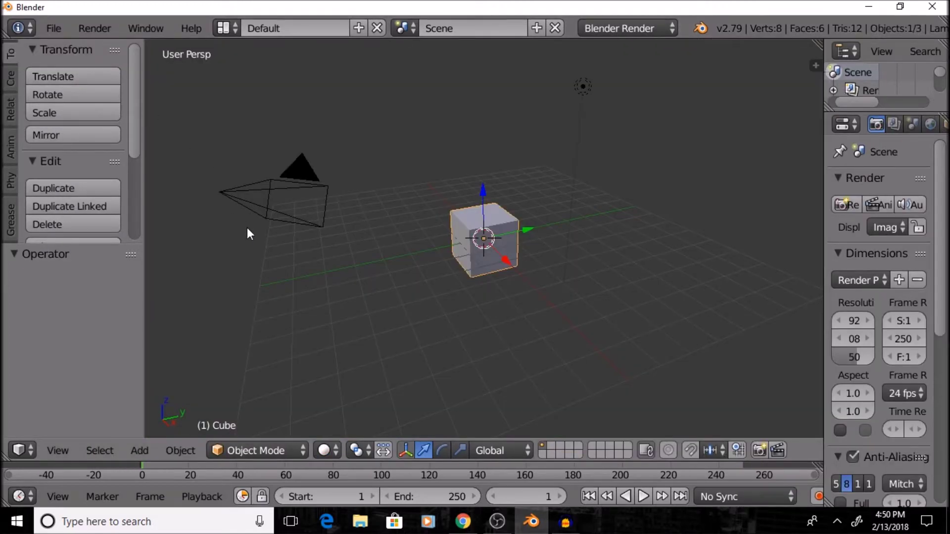
Hide the tool shelf and collapse the timeline to enlarge the 3D viewport.
key(t)
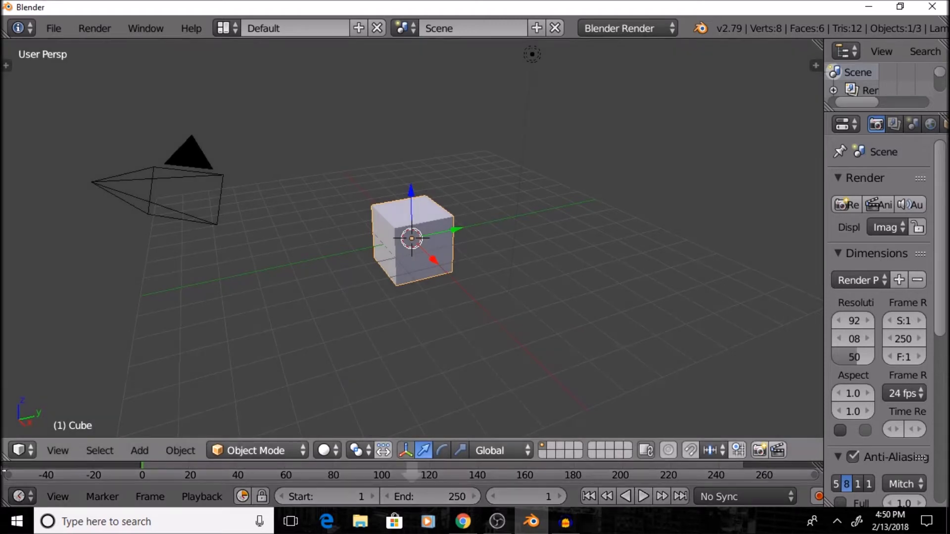
drag(411, 463, 410, 505)
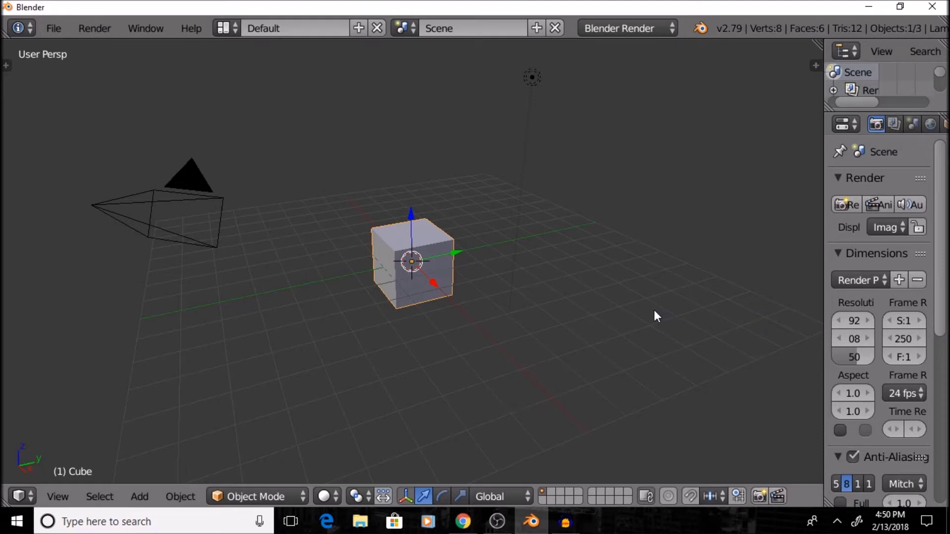
Start the Screencast Keys display, hide the viewport's properties sidebar again, and widen the properties editor.
key(n)
scroll(753, 285, down, 2)
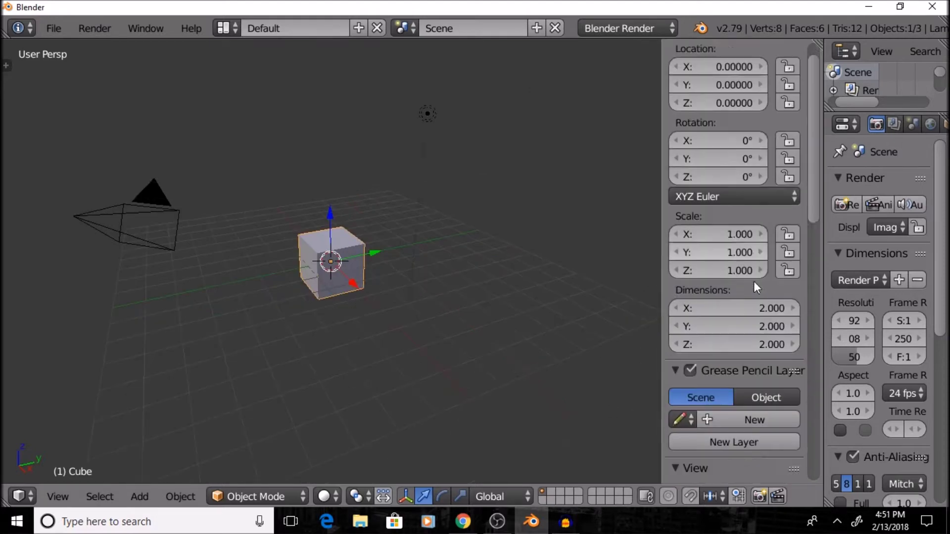
scroll(753, 286, down, 20)
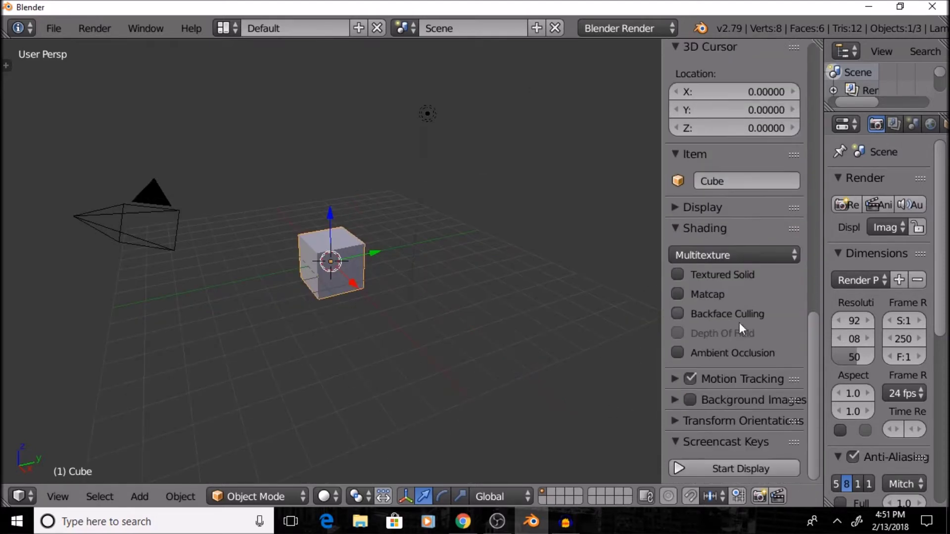
click(733, 468)
key(n)
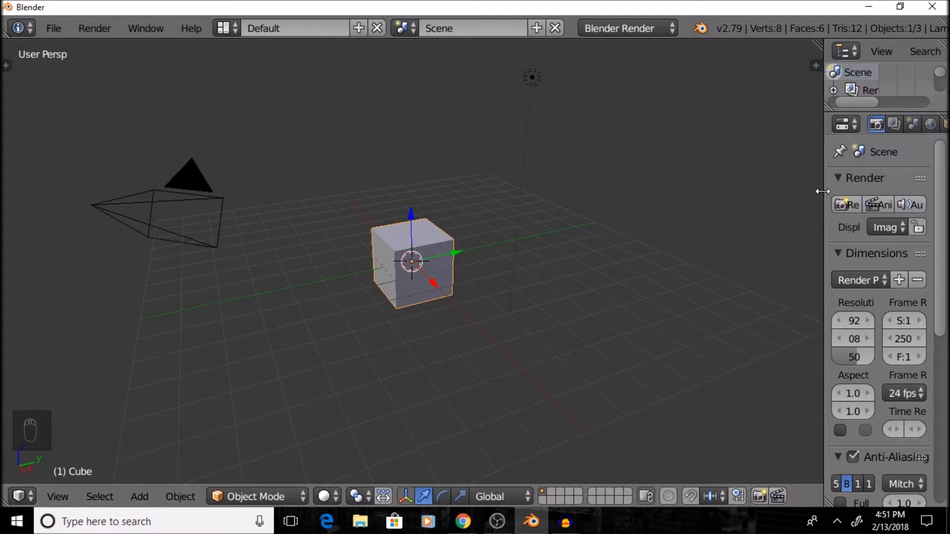
drag(823, 192, 668, 206)
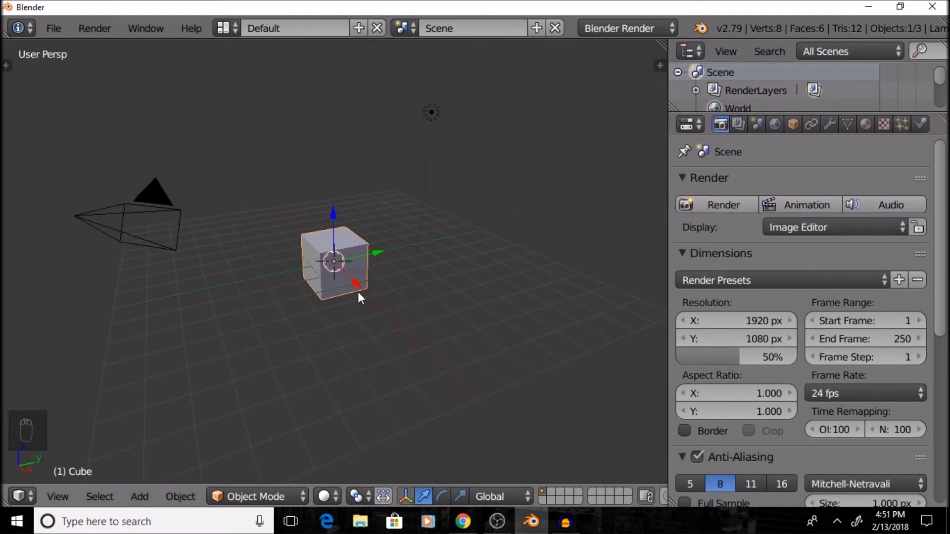
Delete the default cube from the scene.
mouse_move(358, 293)
middle_down()
mouse_move(425, 301)
mouse_move(359, 289)
middle_up()
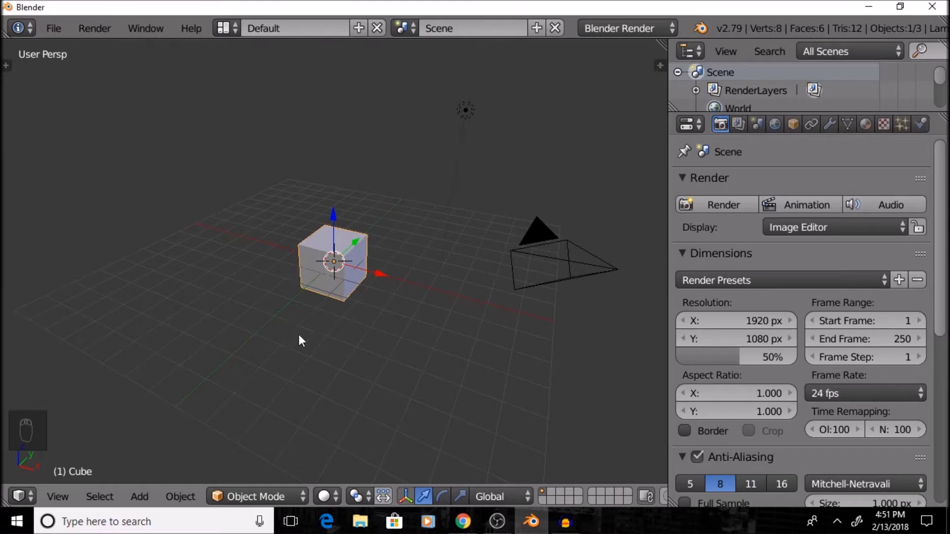
middle_drag(299, 339, 367, 322)
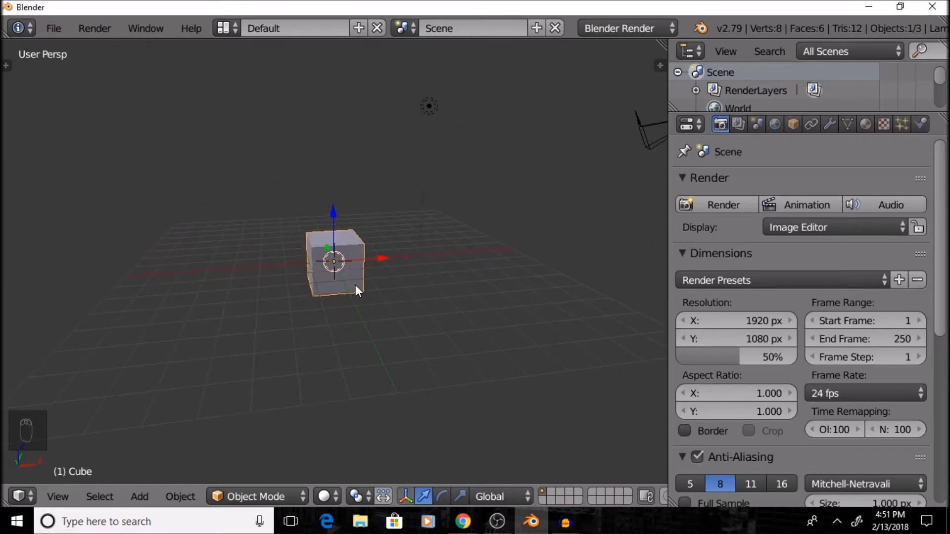
key(x)
click(339, 288)
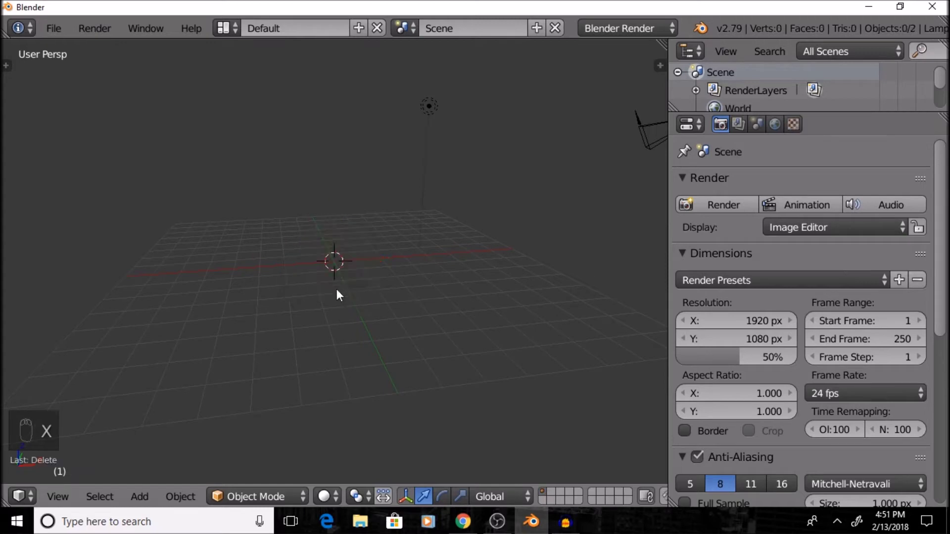
Add a plane mesh at the scene's centre and scale it up until it extends beyond the grid floor.
key(shift+a)
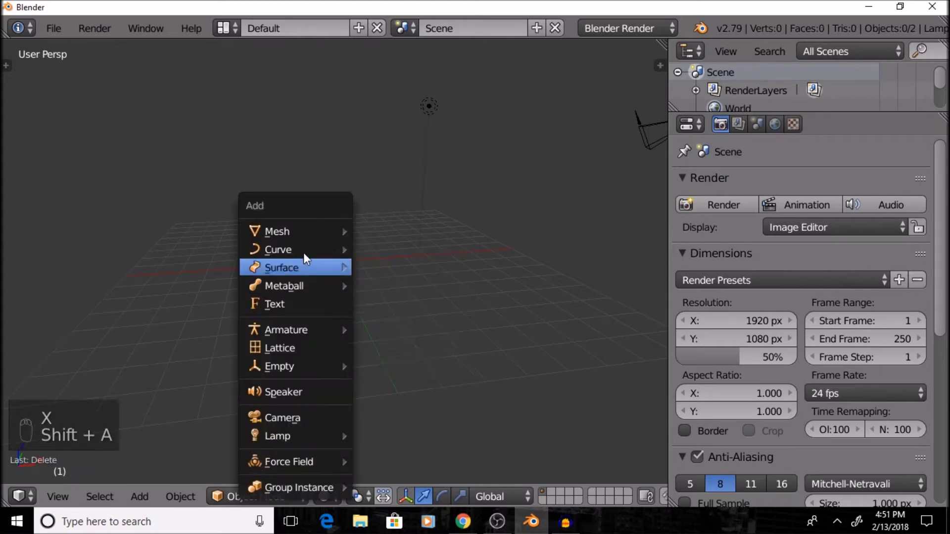
mouse_move(303, 238)
click(409, 225)
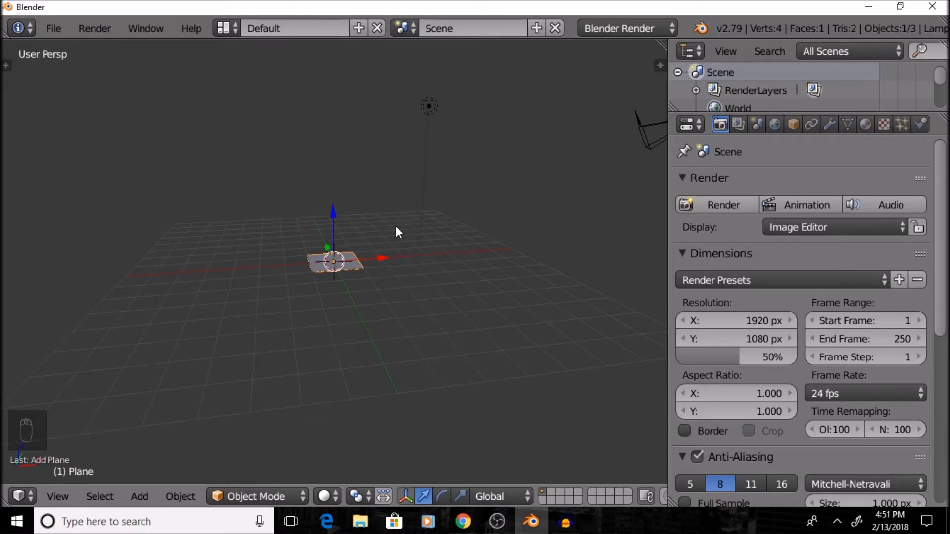
middle_drag(396, 230, 394, 226)
key(s)
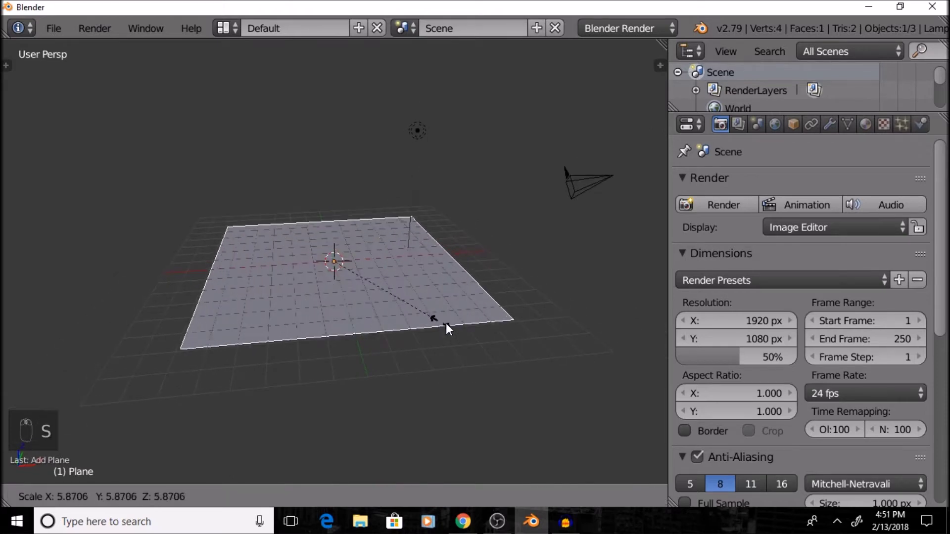
click(536, 387)
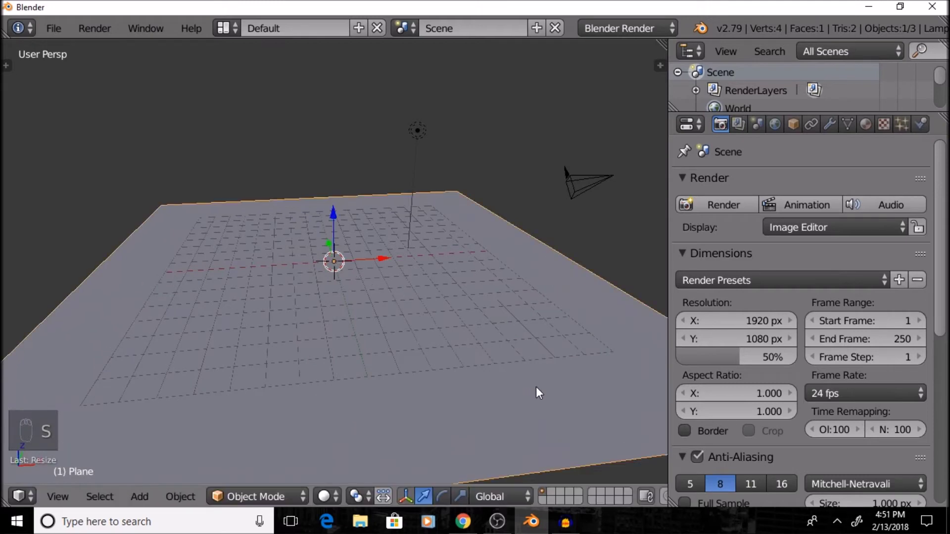
Subdivide the whole plane three times in Edit Mode.
middle_drag(497, 221, 498, 233)
key(Tab)
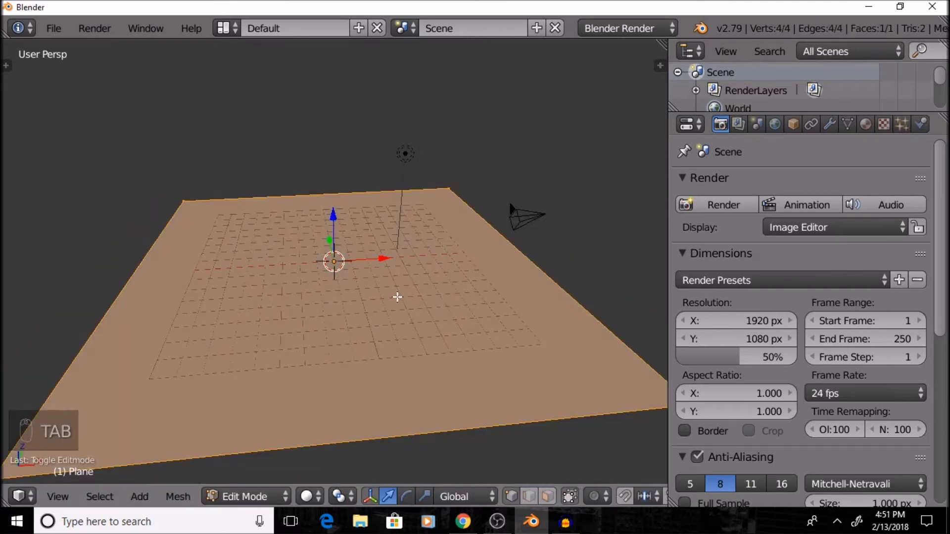
key(w)
click(328, 80)
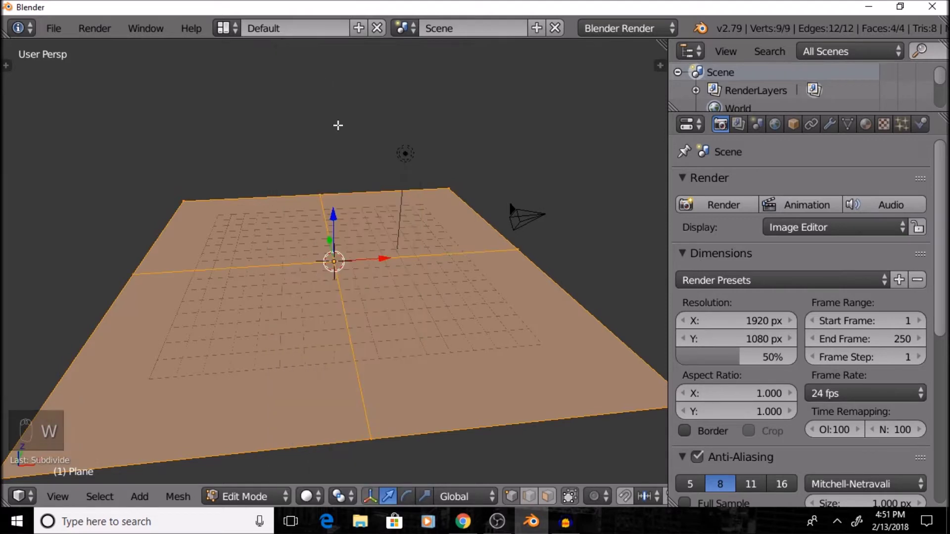
key(w)
click(310, 79)
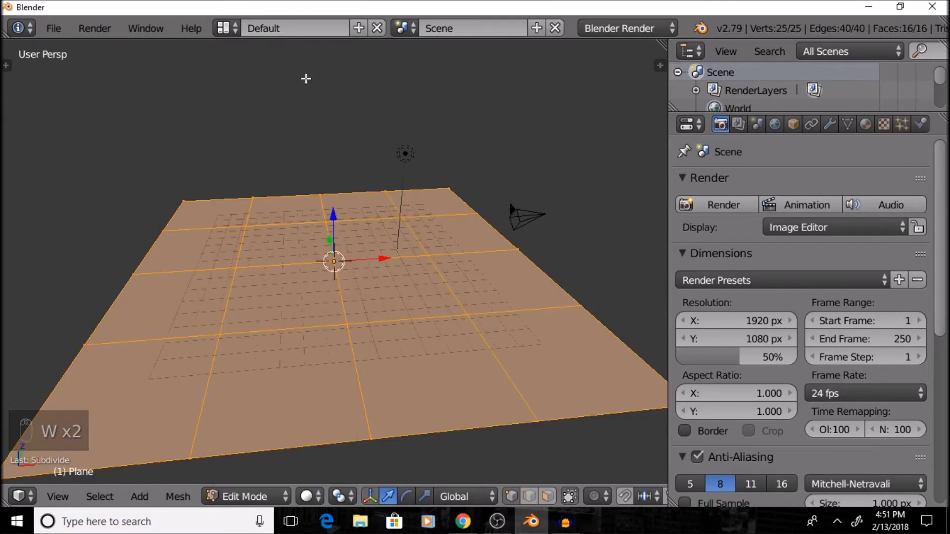
key(w)
click(308, 80)
middle_drag(340, 116, 404, 311)
middle_drag(385, 357, 357, 350)
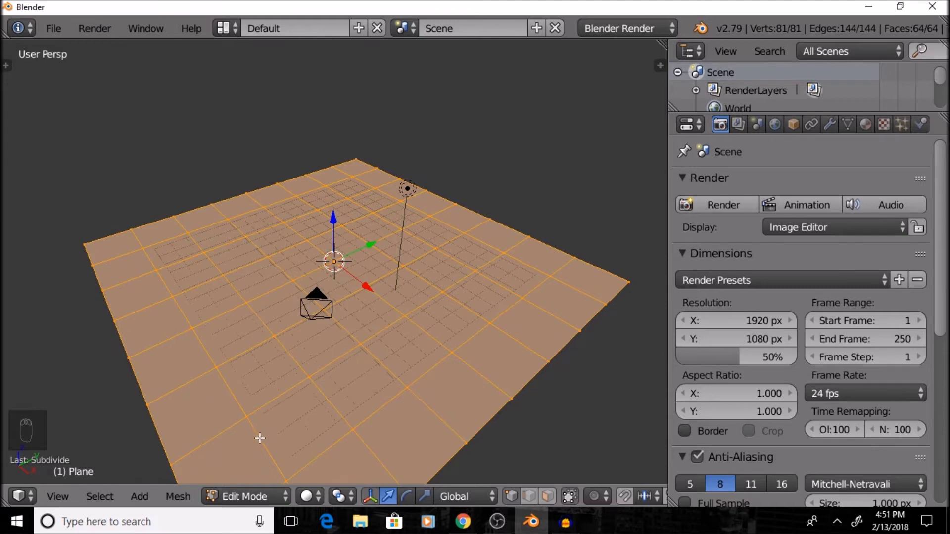
Switch the plane to Sculpt Mode and choose the SculptDraw brush.
click(244, 496)
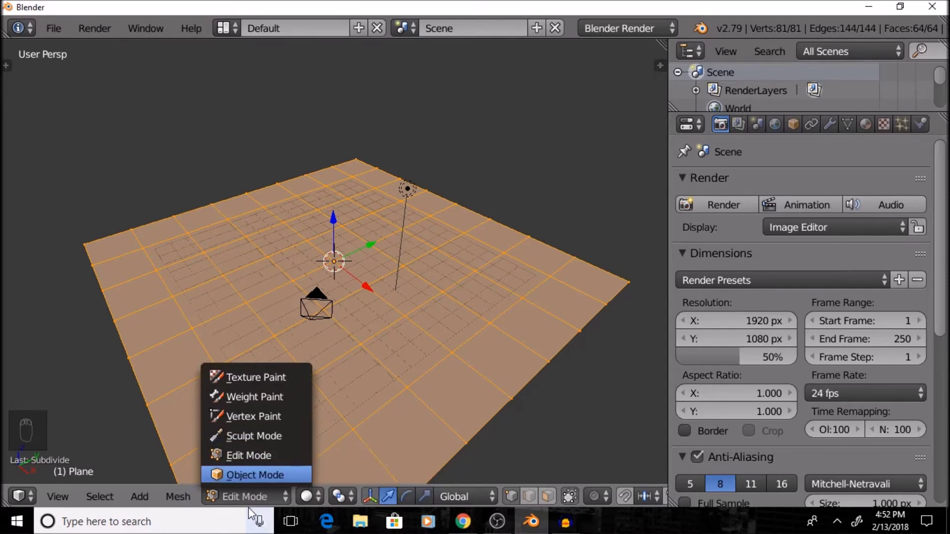
click(248, 436)
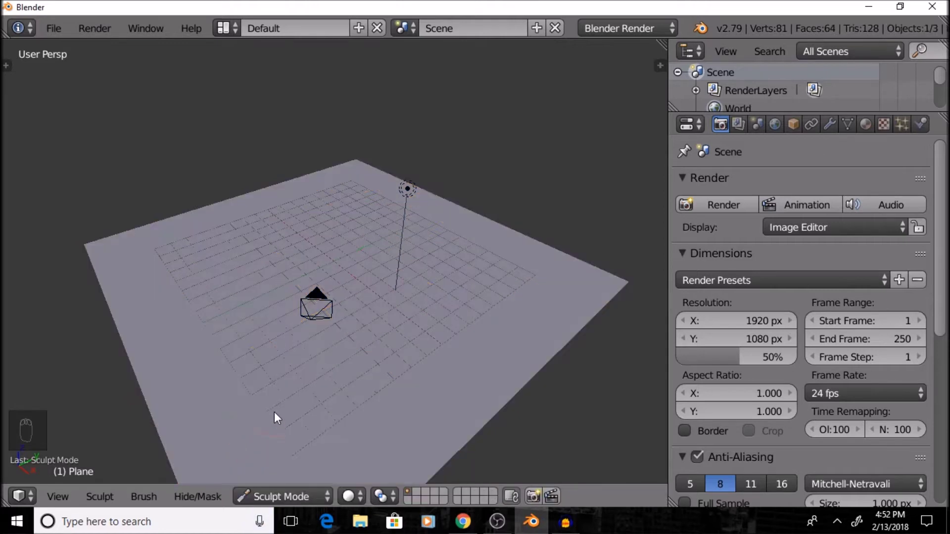
middle_drag(352, 239, 356, 247)
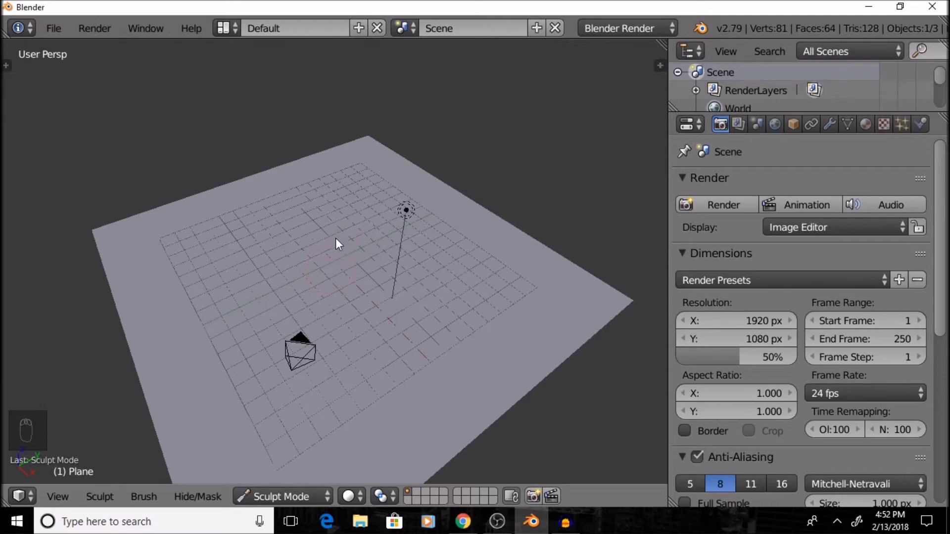
scroll(335, 242, up, 5)
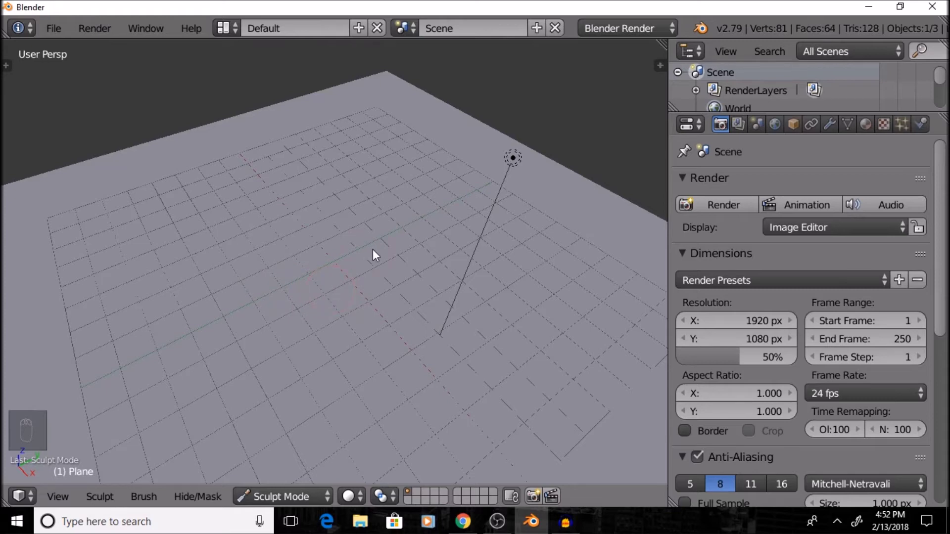
key(t)
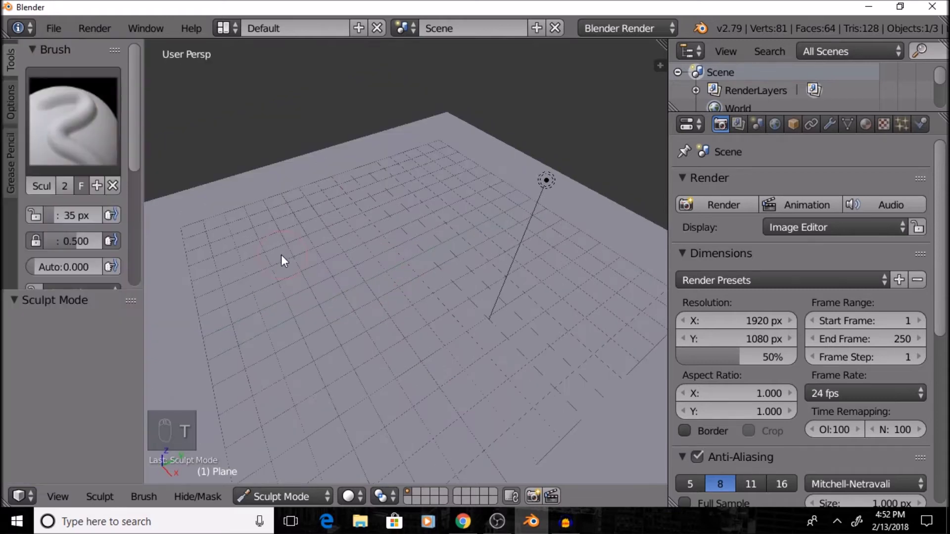
click(58, 119)
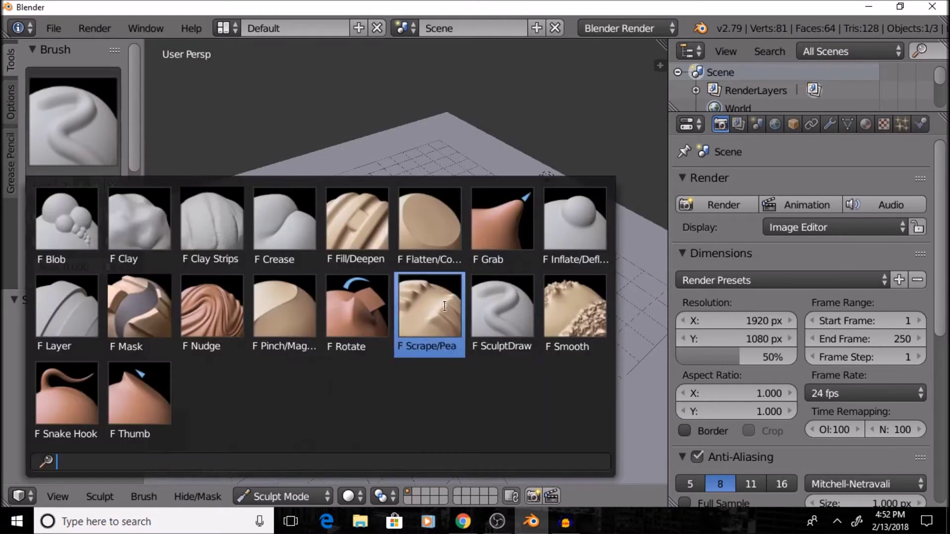
click(506, 314)
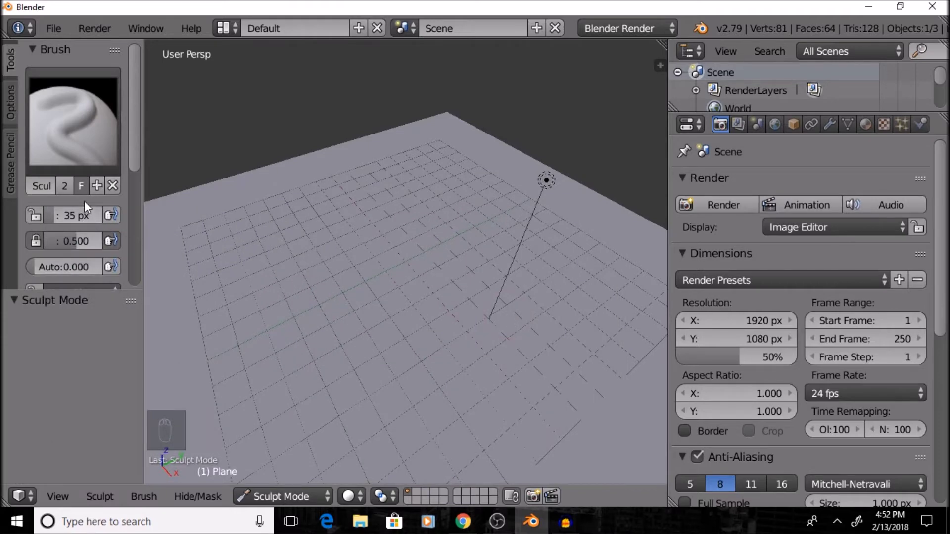
Check the sculpt brush's Symmetry/Lock mirror settings for the X, Y and Z axes.
scroll(97, 212, down, 3)
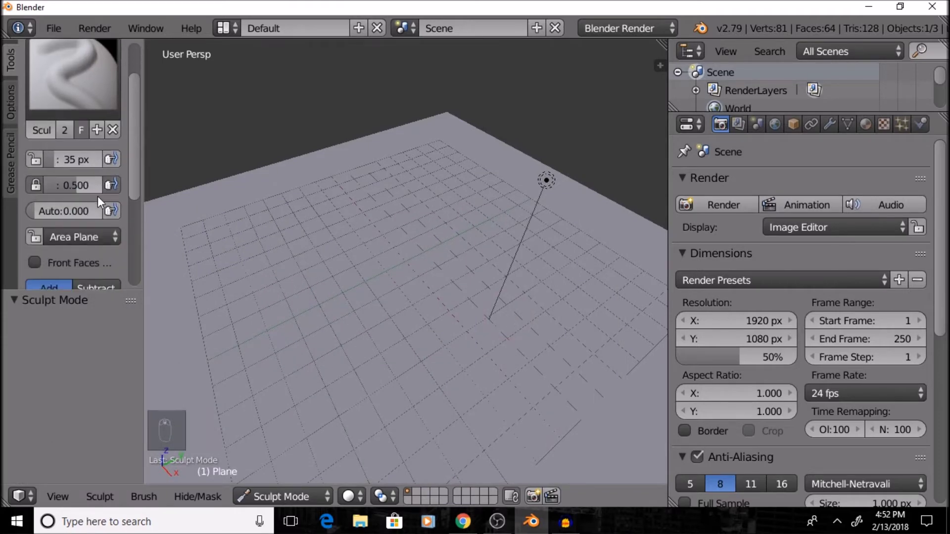
scroll(97, 196, down, 8)
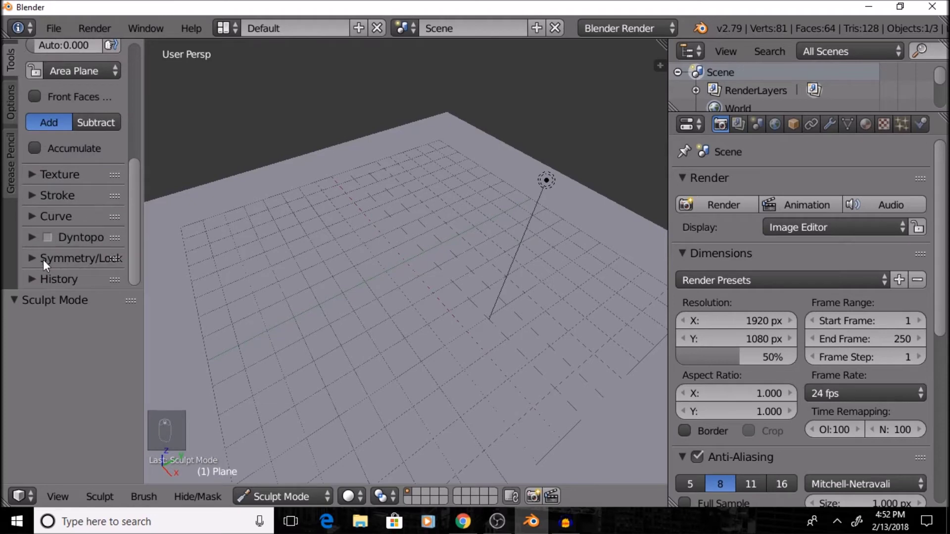
click(36, 264)
scroll(36, 264, down, 4)
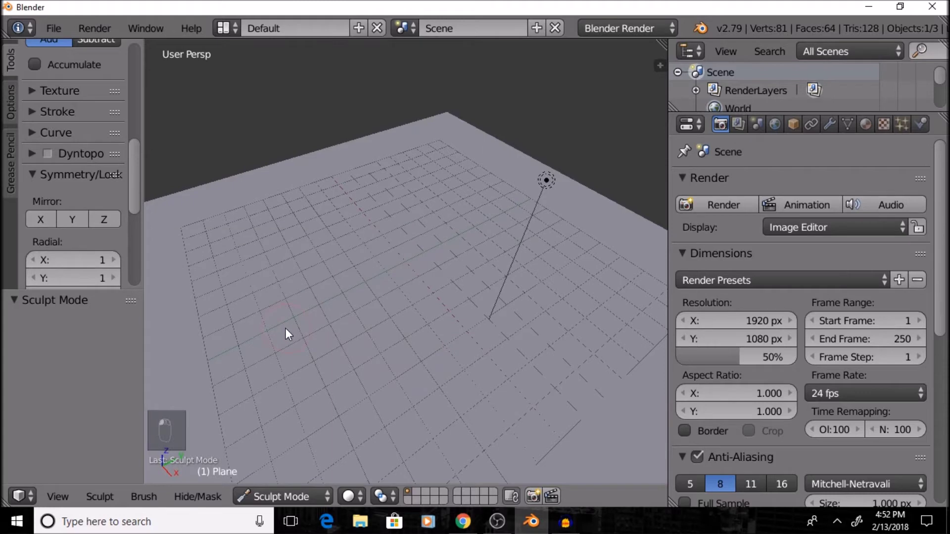
key(t)
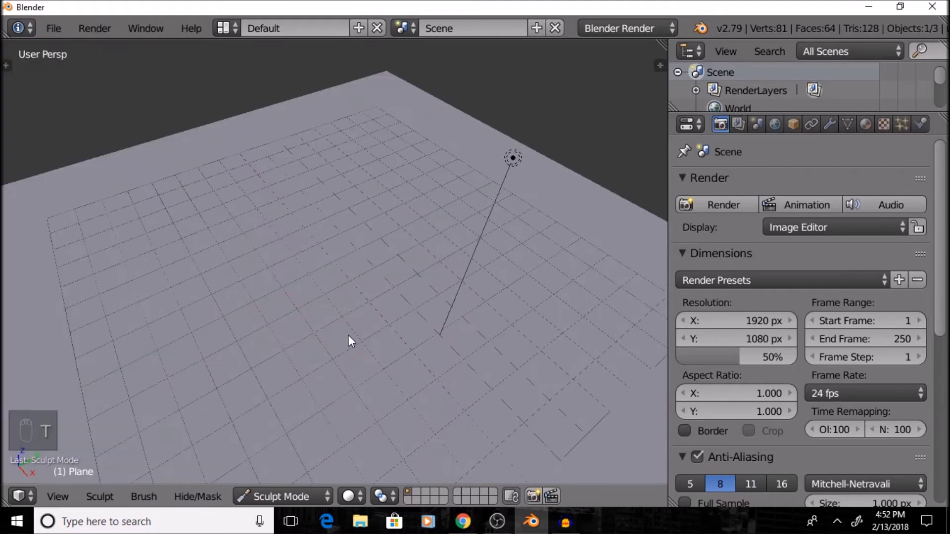
Sculpt a tall pyramid-shaped peak up from the middle of the plane with repeated SculptDraw strokes.
scroll(337, 288, up, 3)
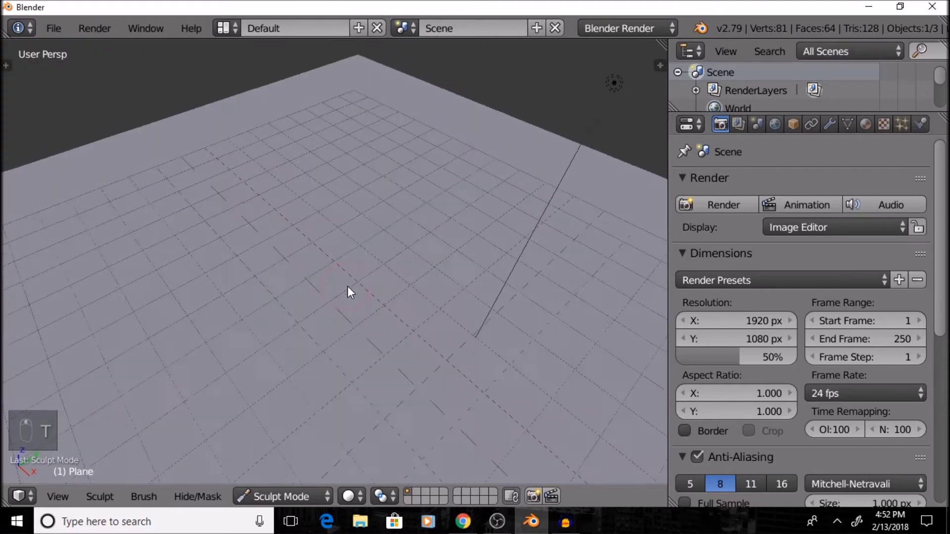
middle_drag(337, 260, 325, 268)
drag(331, 262, 333, 269)
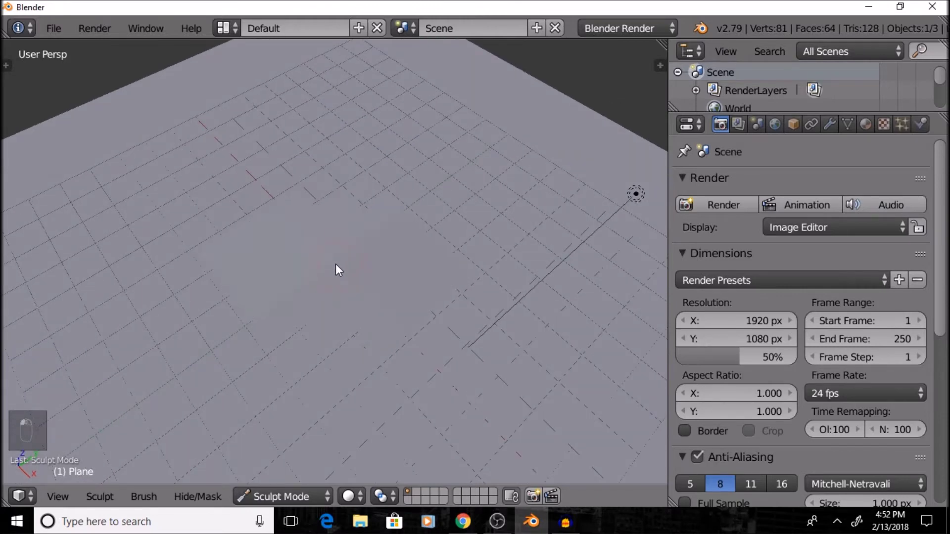
mouse_move(334, 256)
middle_down()
mouse_move(371, 248)
mouse_move(360, 186)
mouse_move(352, 251)
middle_up()
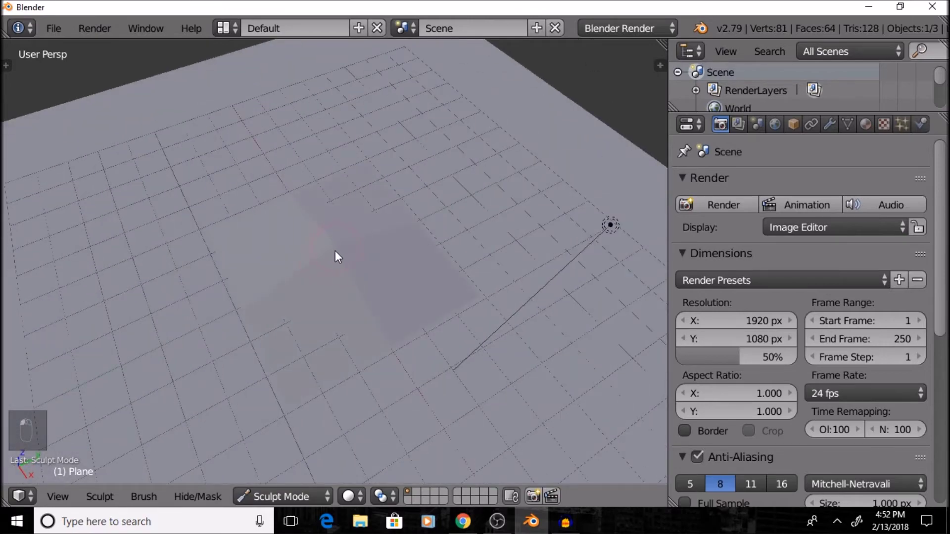
mouse_move(342, 245)
middle_down()
mouse_move(306, 195)
mouse_move(229, 201)
mouse_move(362, 256)
mouse_move(328, 257)
middle_up()
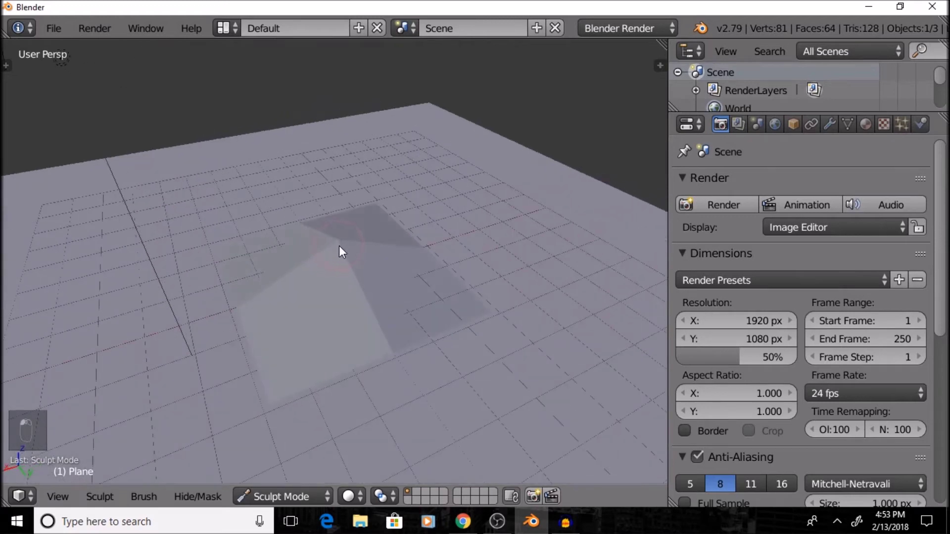
mouse_move(331, 236)
middle_down()
mouse_move(318, 244)
mouse_move(274, 233)
middle_up()
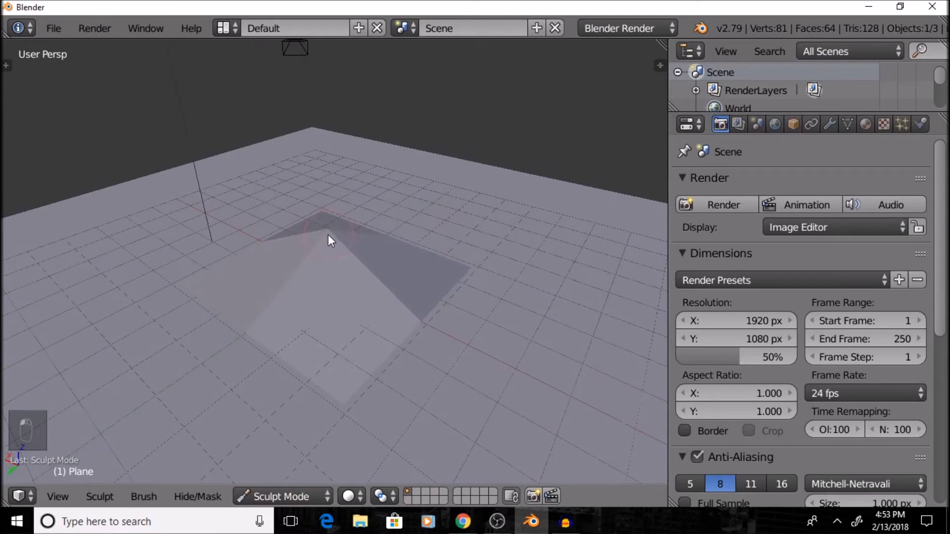
drag(329, 237, 324, 239)
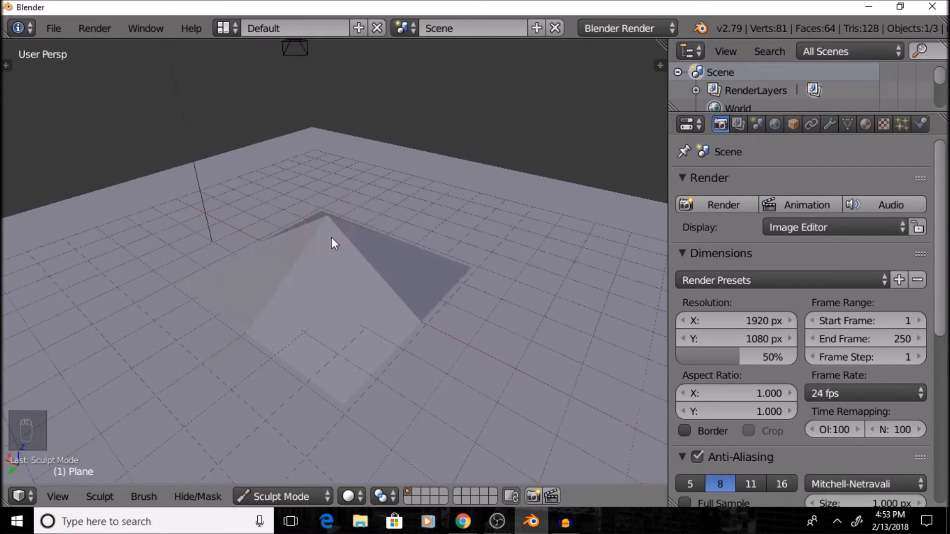
middle_drag(333, 239, 424, 280)
mouse_move(259, 228)
middle_down()
mouse_move(331, 253)
mouse_move(328, 219)
middle_up()
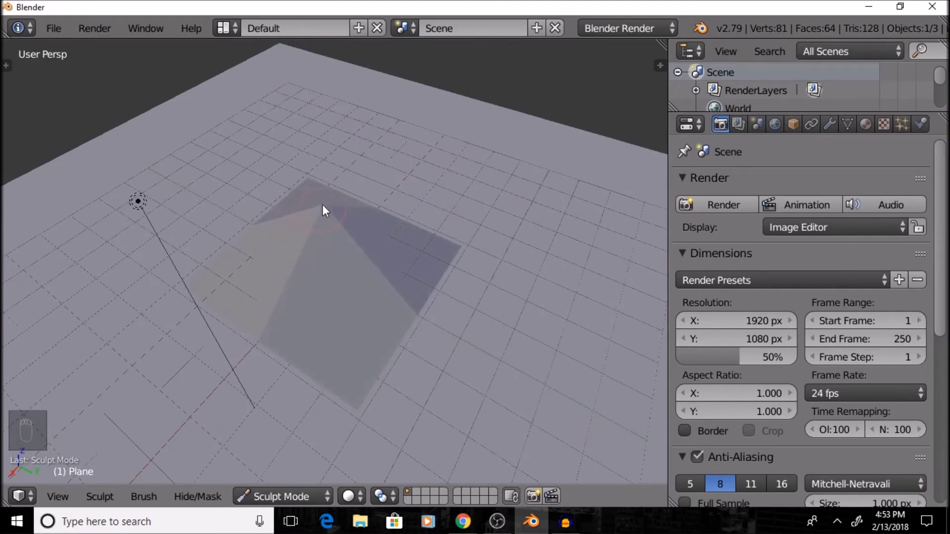
mouse_move(314, 234)
middle_down()
mouse_move(467, 228)
mouse_move(346, 189)
mouse_move(352, 212)
mouse_move(305, 194)
mouse_move(314, 206)
mouse_move(324, 197)
mouse_move(282, 229)
mouse_move(384, 223)
mouse_move(280, 185)
mouse_move(300, 192)
mouse_move(315, 184)
mouse_move(371, 212)
mouse_move(263, 227)
mouse_move(280, 198)
mouse_move(395, 218)
mouse_move(381, 173)
middle_up()
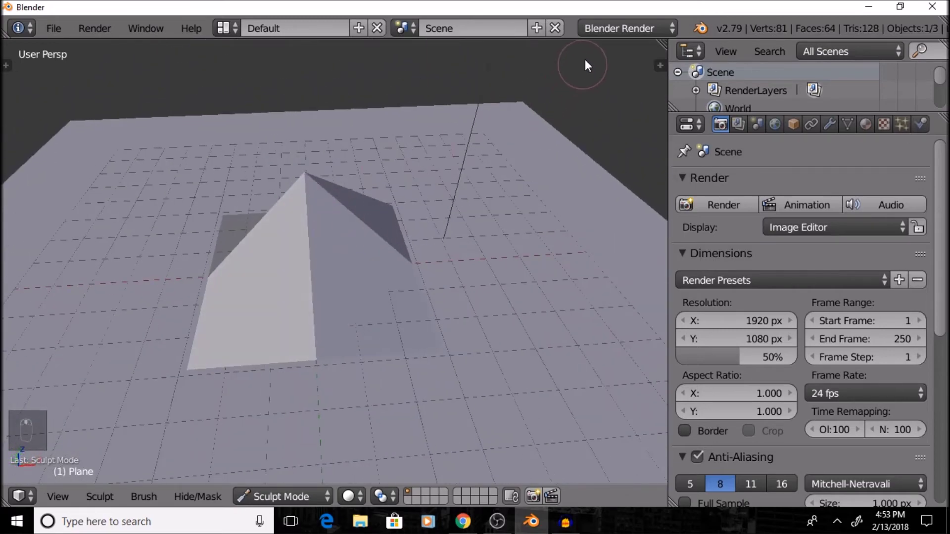
Switch the render engine to Cycles Render and briefly preview the peak in rendered viewport shading.
click(605, 28)
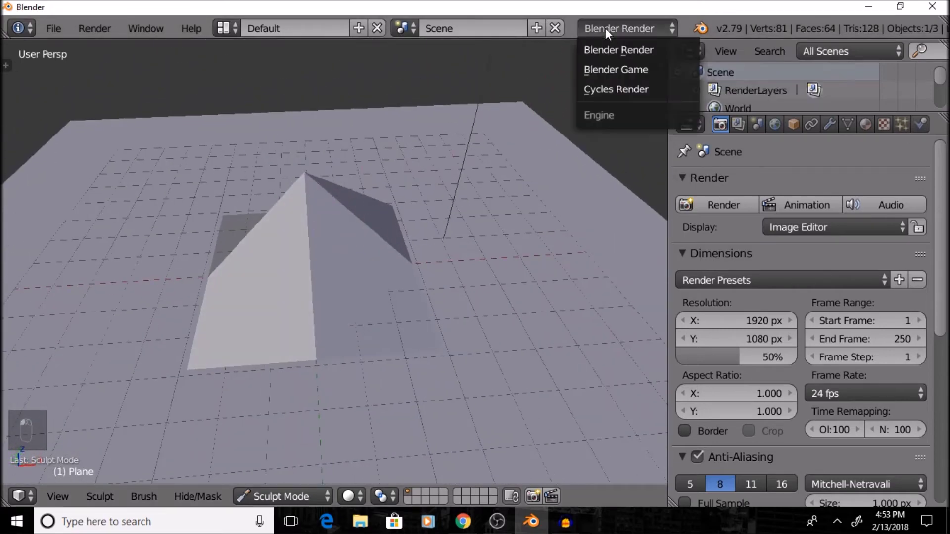
click(591, 89)
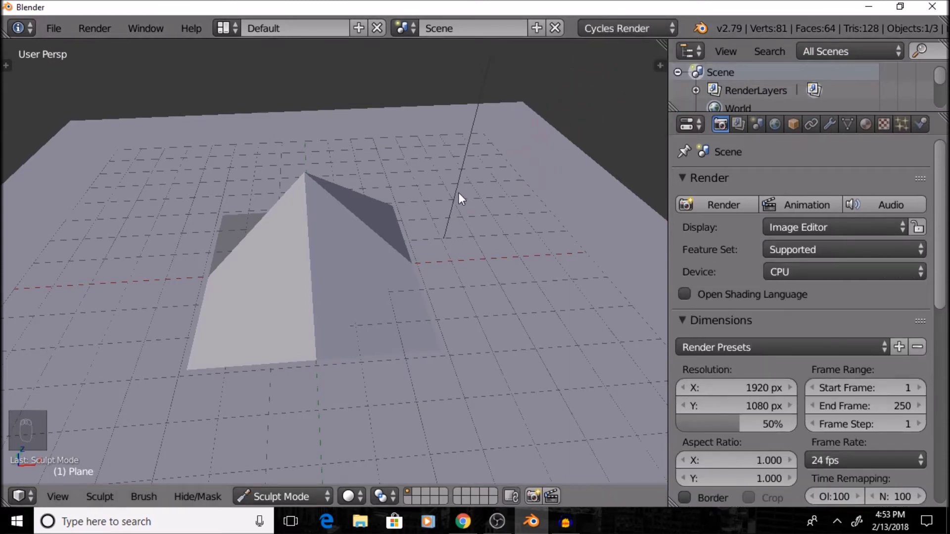
key(shift+z)
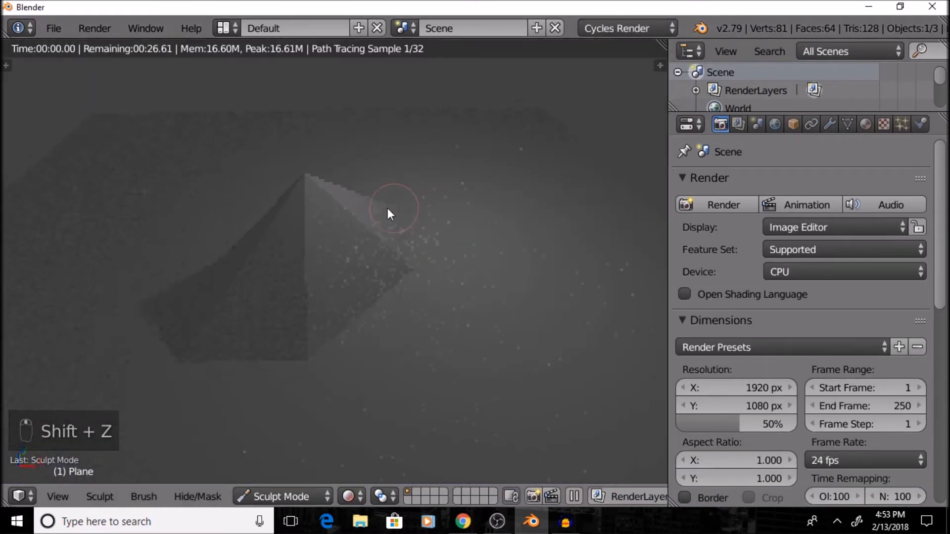
middle_drag(262, 214, 360, 218)
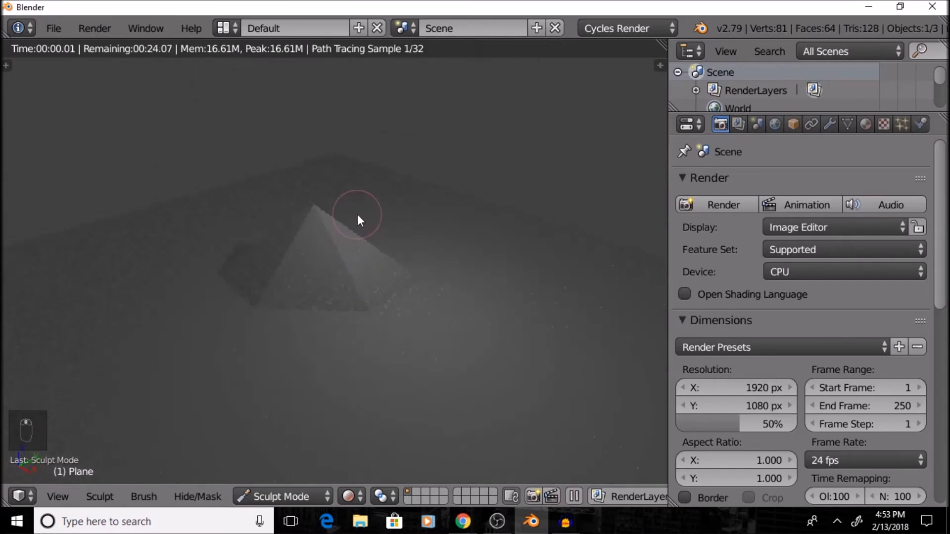
key(shift+z)
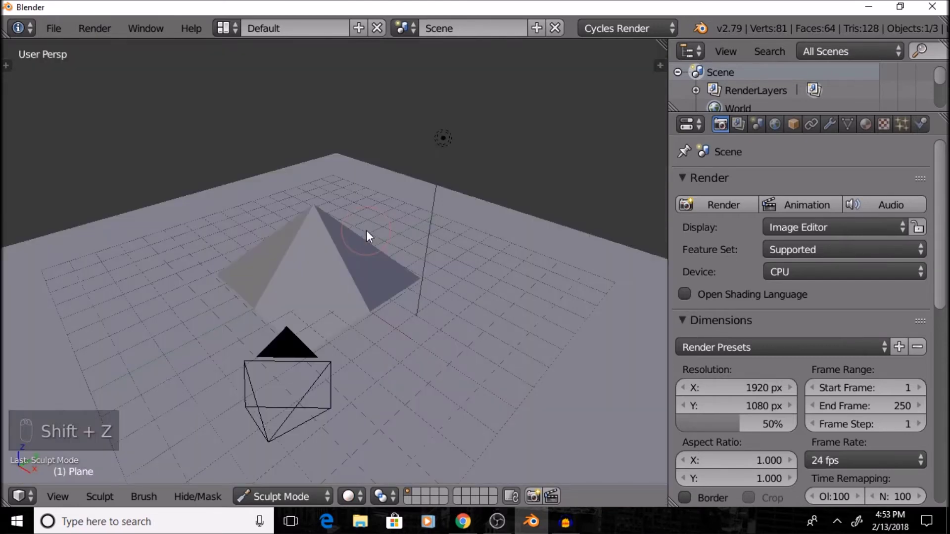
middle_drag(366, 230, 345, 288)
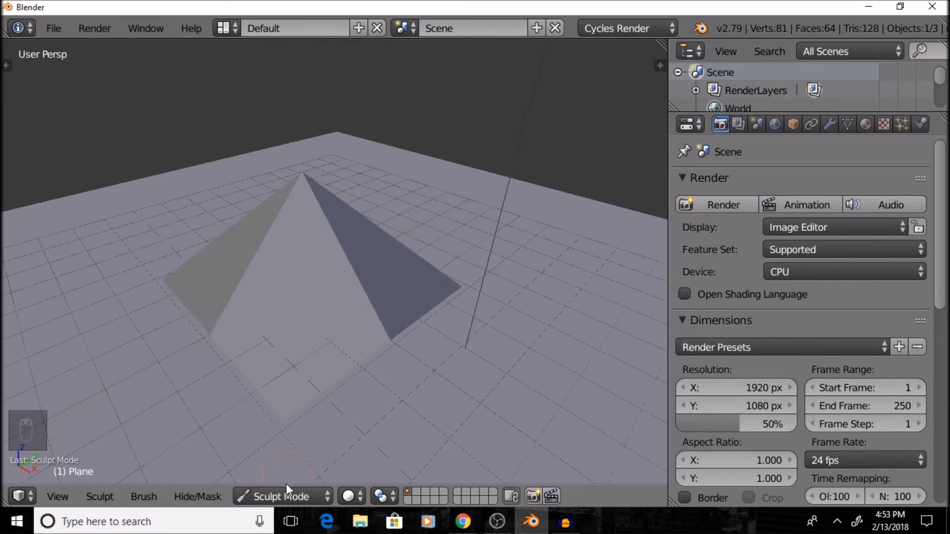
In Edit Mode, move the two opposite side vertices of the mountain's base inward, one after the other.
click(284, 496)
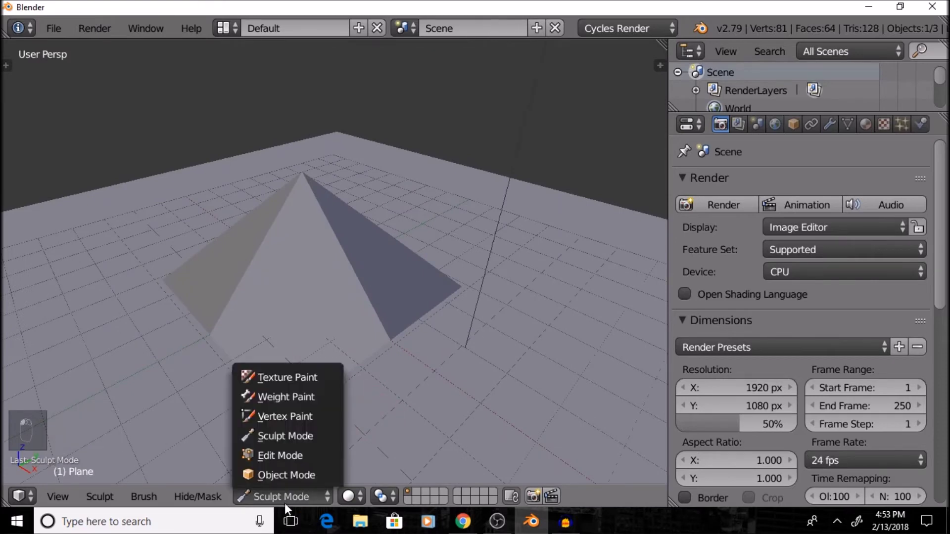
click(289, 461)
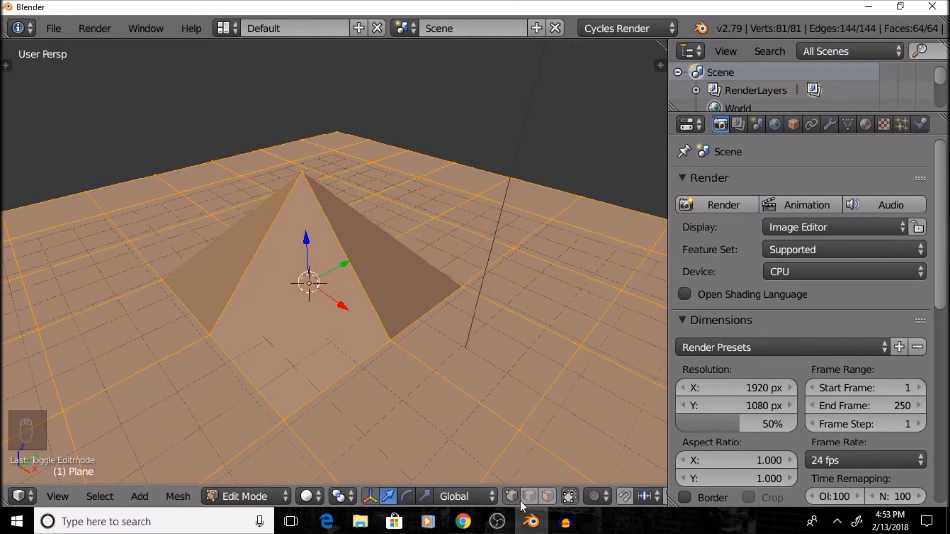
right_click(455, 299)
shift+right_click(164, 280)
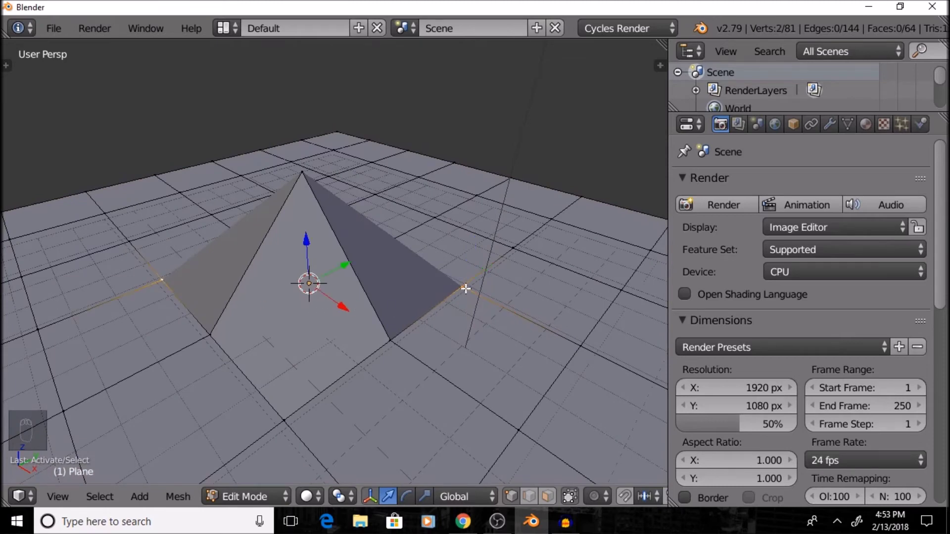
right_click(465, 287)
drag(485, 275, 468, 303)
right_click(171, 276)
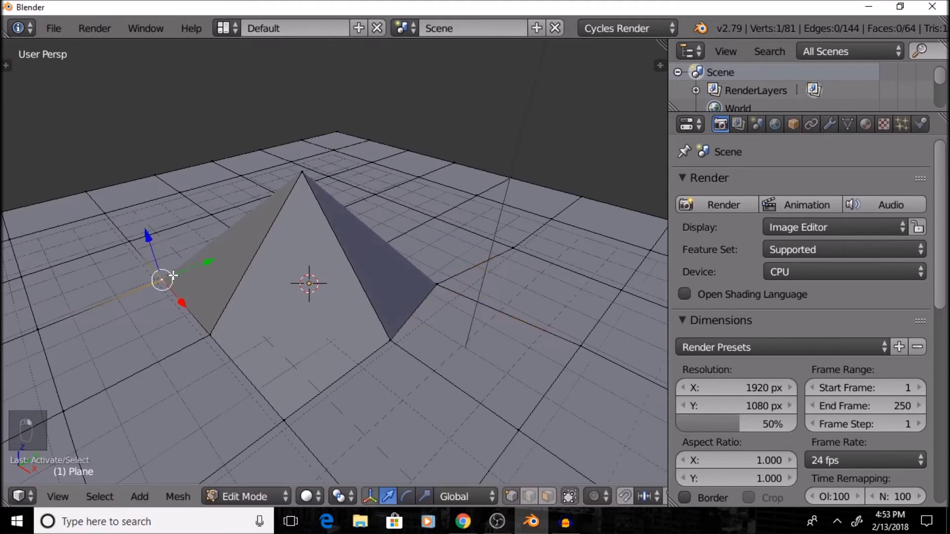
mouse_move(184, 273)
mouse_down()
mouse_move(197, 271)
mouse_move(198, 299)
mouse_up()
Preview the reshaped mountain base in rendered viewport shading and return to solid shading.
key(shift+z)
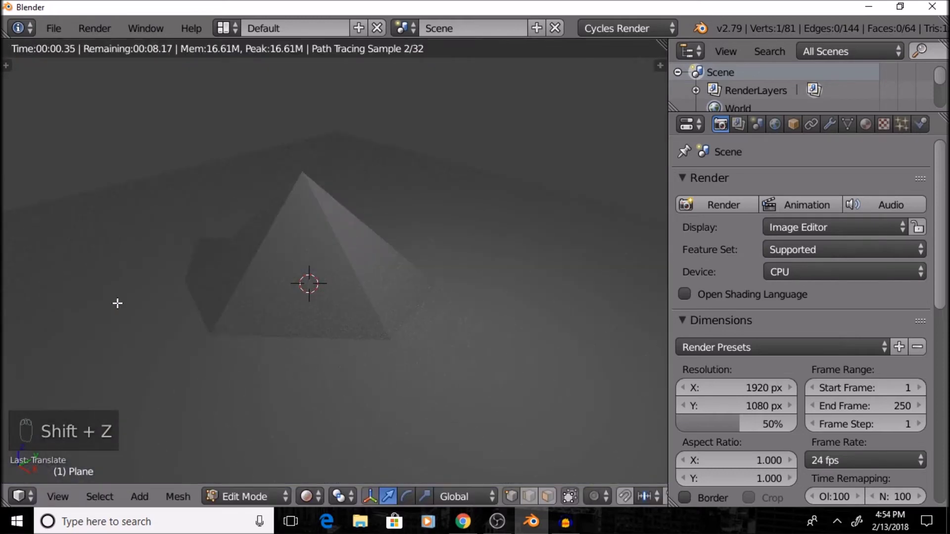
mouse_move(117, 302)
middle_down()
mouse_move(233, 356)
mouse_move(269, 352)
mouse_move(294, 322)
mouse_move(335, 320)
mouse_move(119, 310)
middle_up()
key(shift+z)
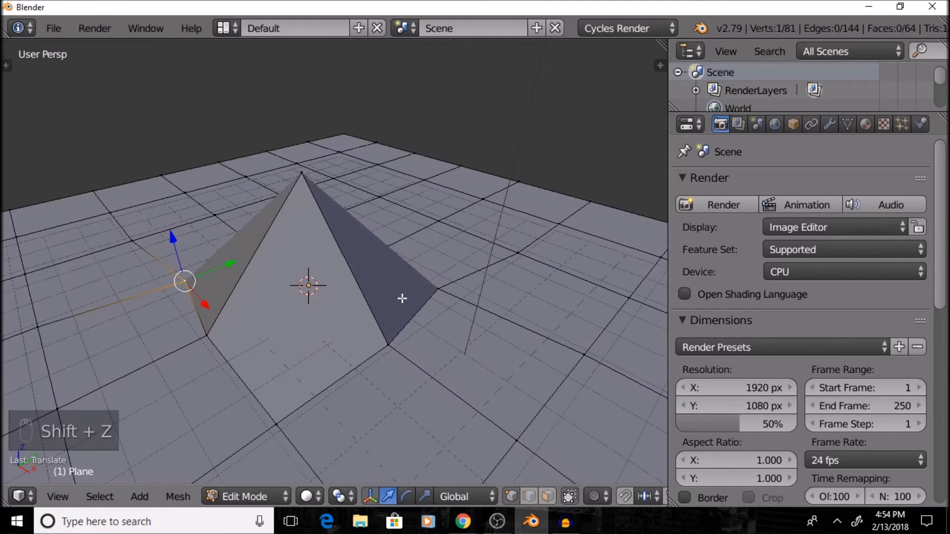
Move the base vertex on the mountain's right side further in towards the peak and return to Object Mode.
right_click(431, 290)
drag(465, 305, 435, 278)
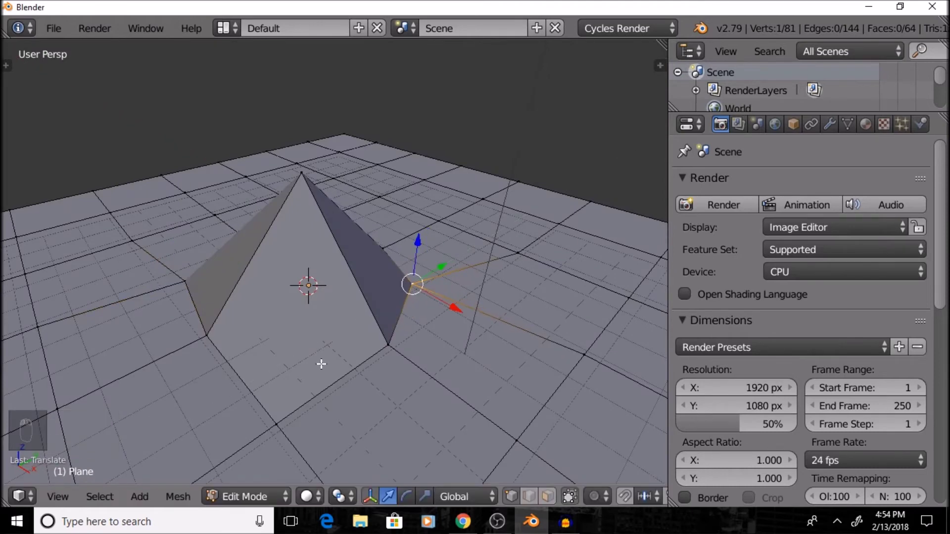
middle_drag(321, 364, 333, 357)
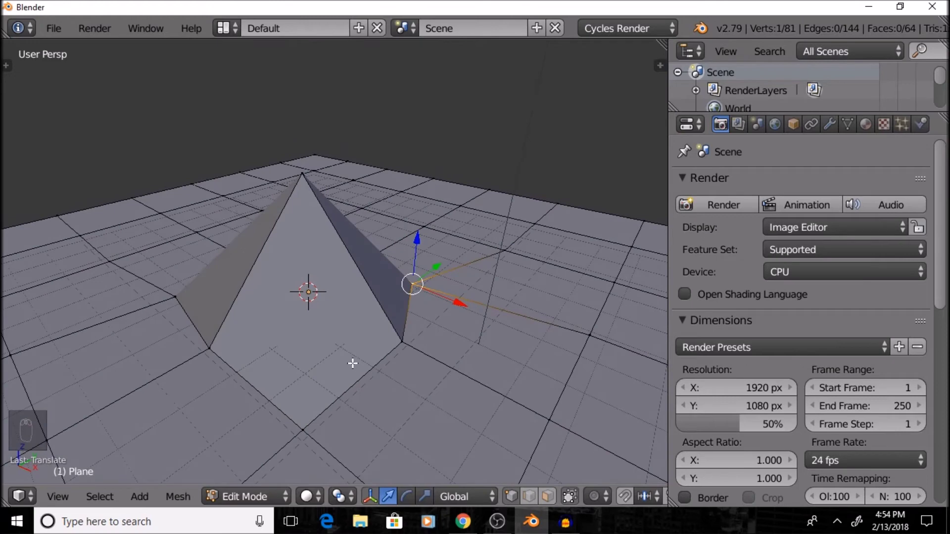
key(Tab)
middle_drag(349, 363, 601, 256)
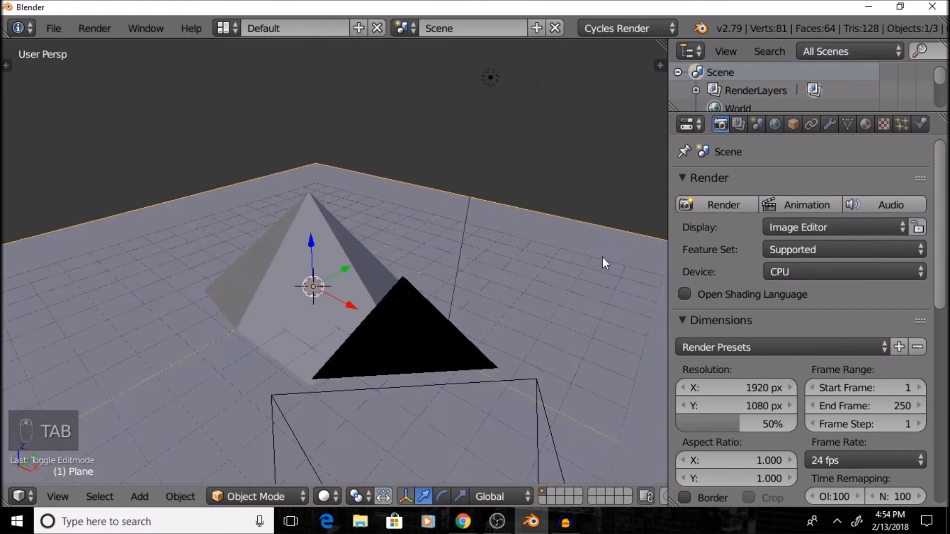
middle_drag(445, 292, 495, 277)
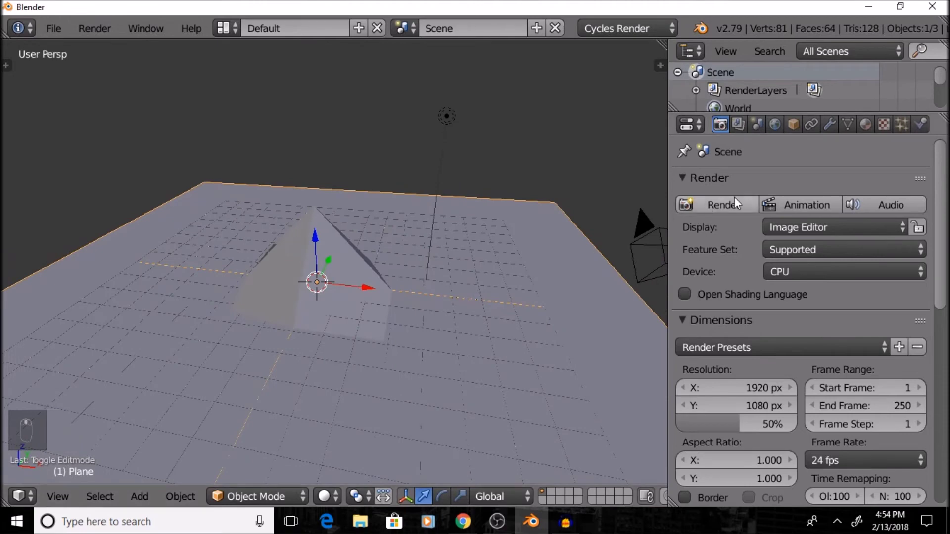
Create a new material on the plane and name it Grass.
click(873, 124)
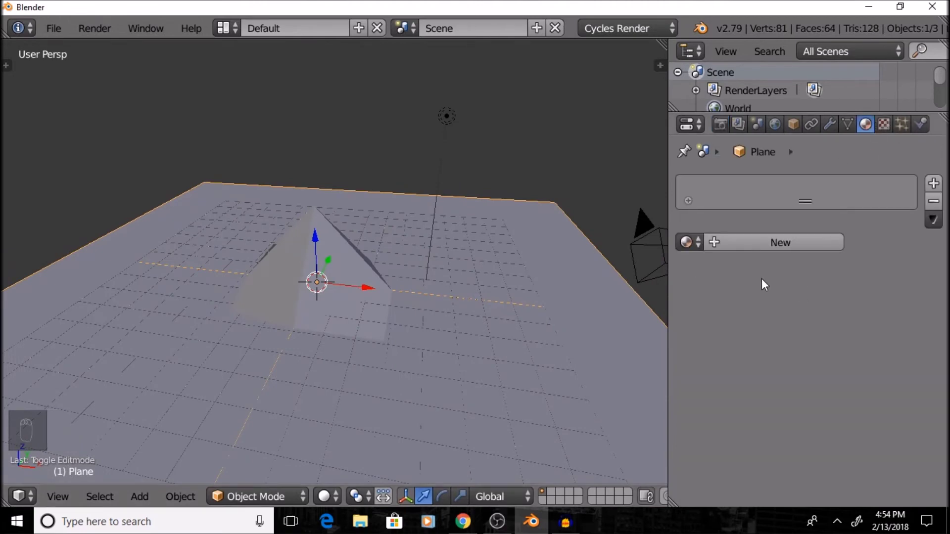
click(763, 243)
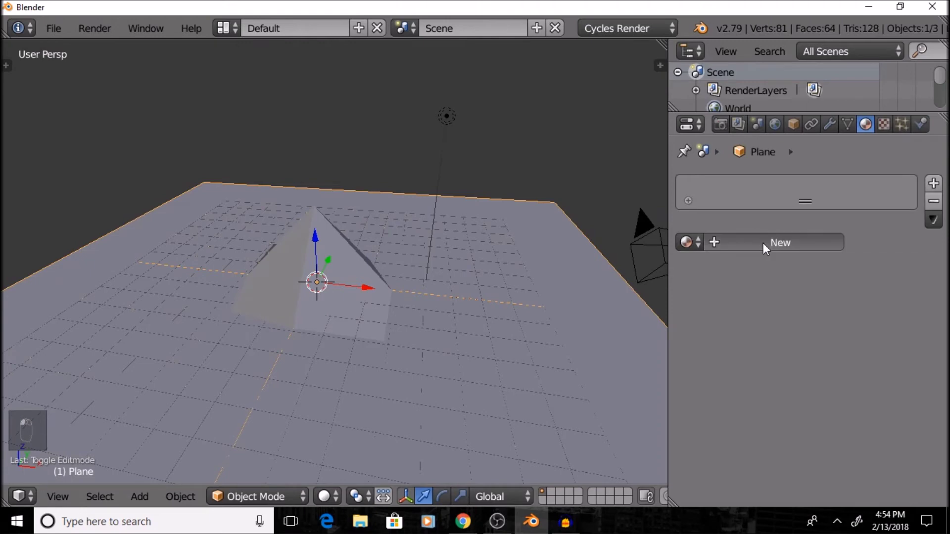
click(762, 243)
key(BackSpace)
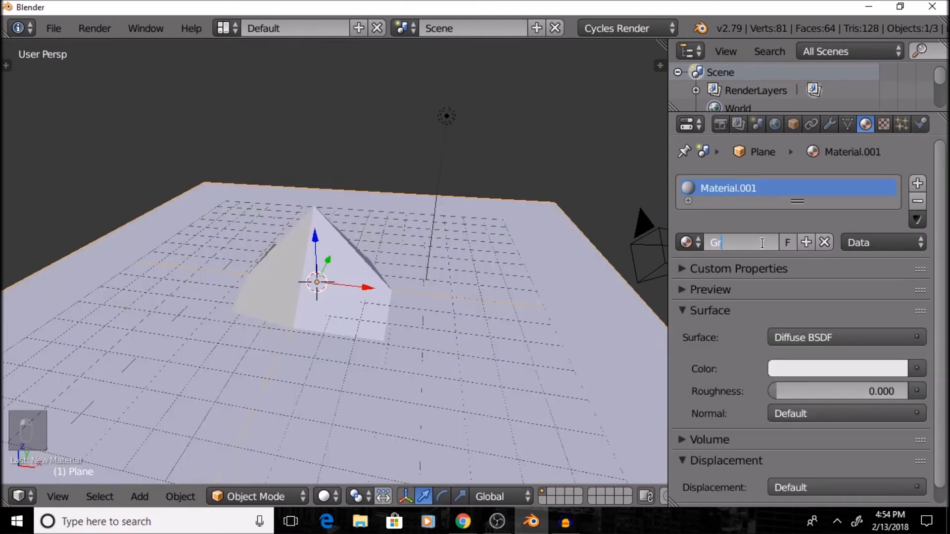
text(Grass)
key(Return)
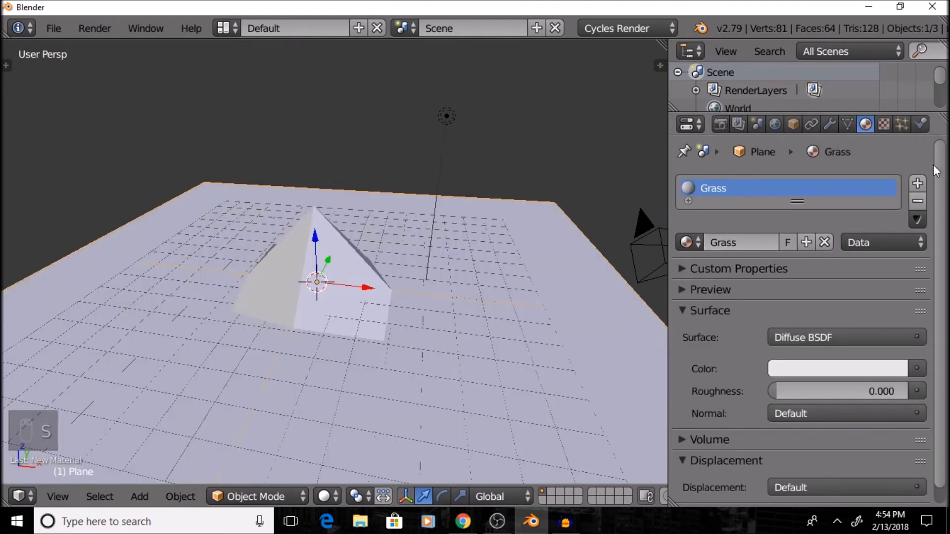
Add a second material slot to the plane with a new material named Snow.
click(918, 184)
click(769, 283)
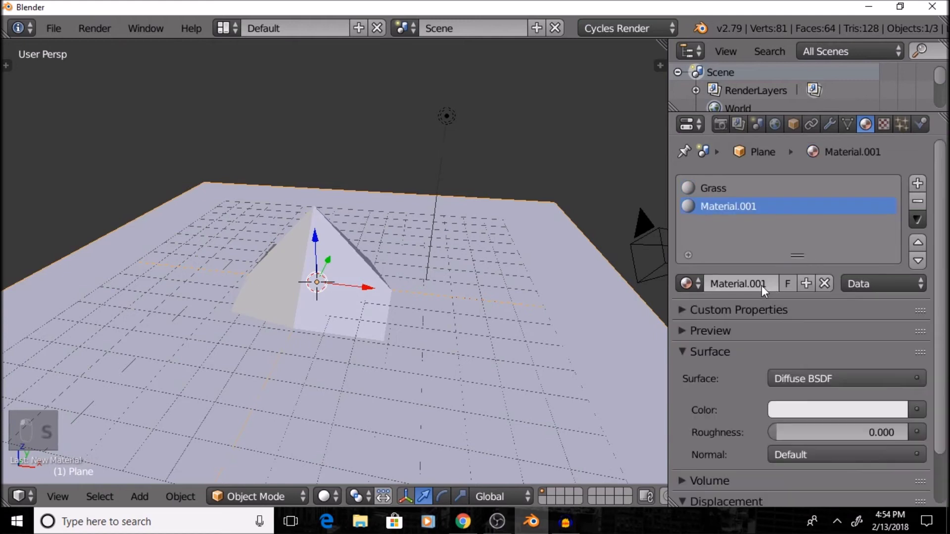
click(751, 283)
key(BackSpace)
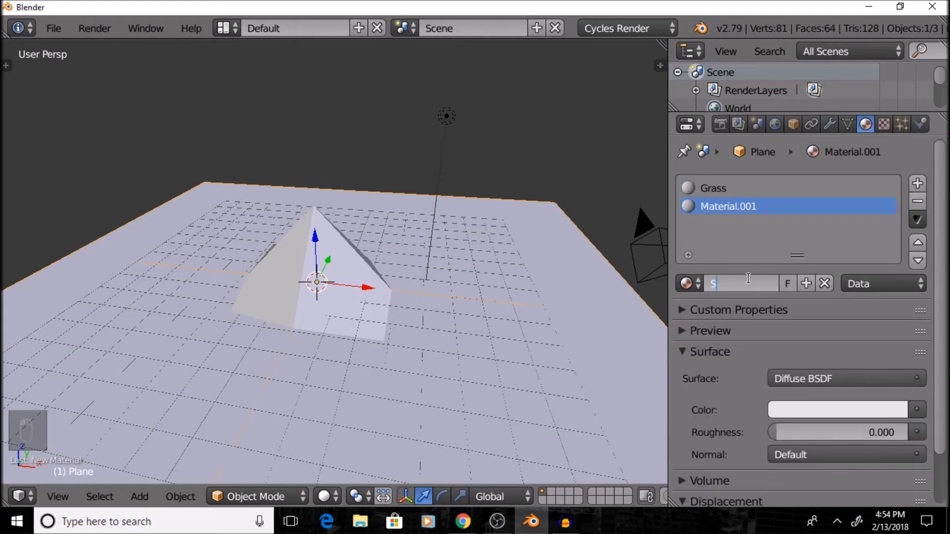
text(Snow)
key(Return)
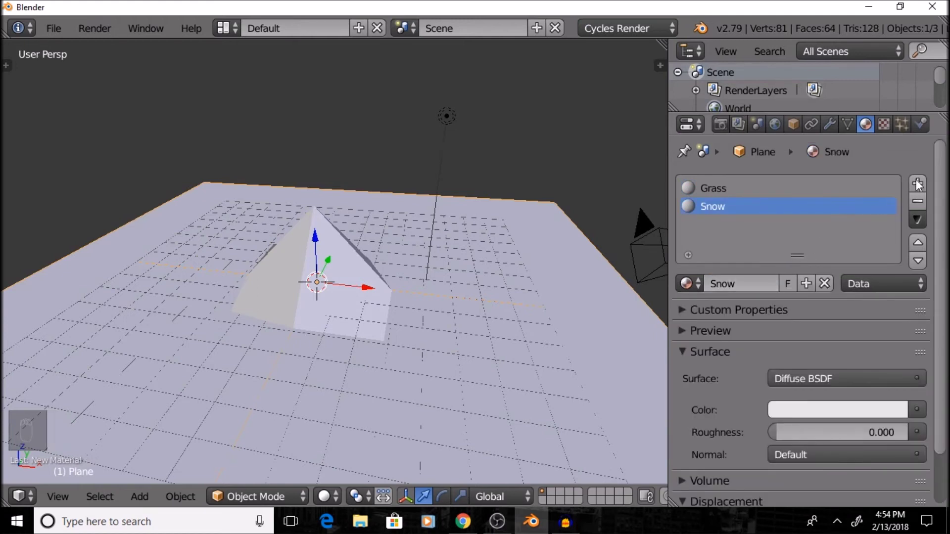
Add a third material slot to the plane with a new material named Mouantin.
click(921, 182)
click(769, 283)
click(721, 282)
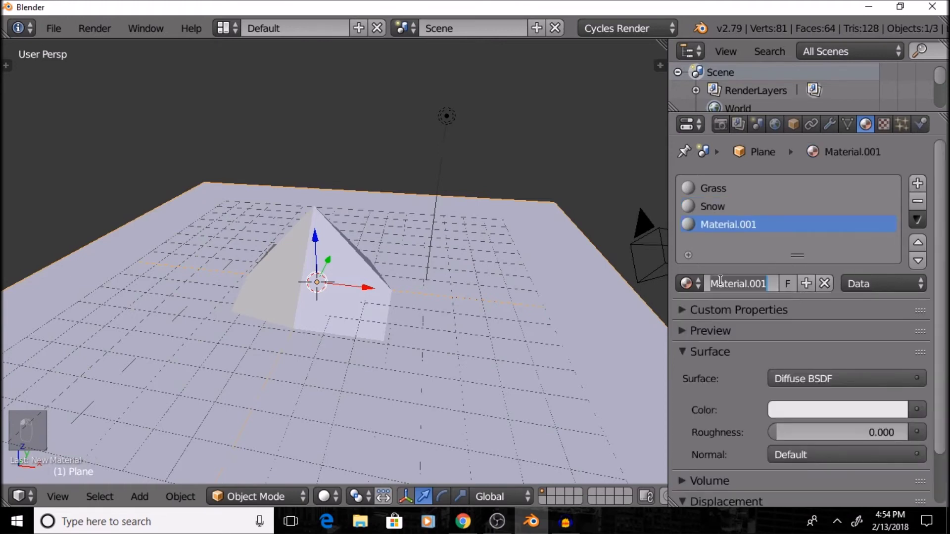
key(BackSpace)
text(Mouantin)
key(Return)
Set the Grass material's diffuse colour to light green (R 0.492, G 0.800, B 0.407) and switch the plane to Edit Mode.
click(703, 191)
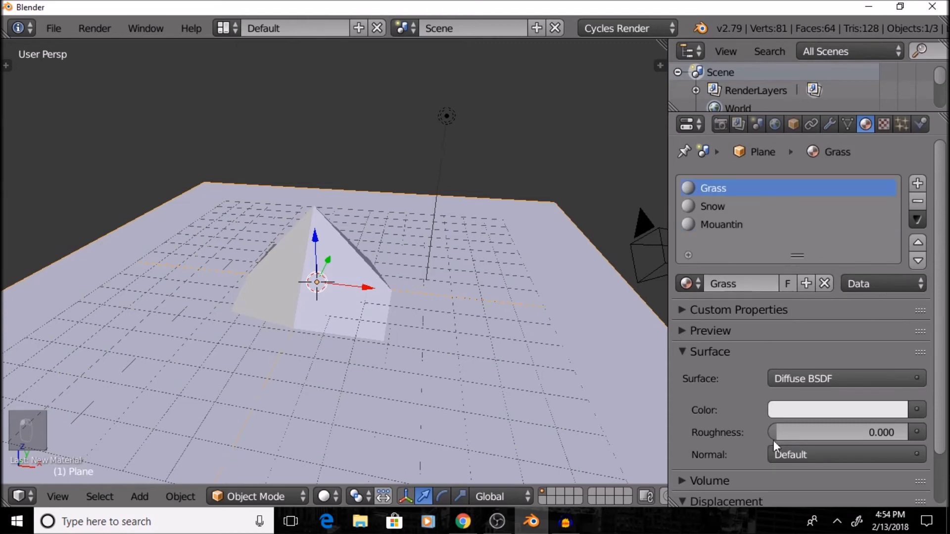
click(790, 410)
drag(810, 214, 796, 210)
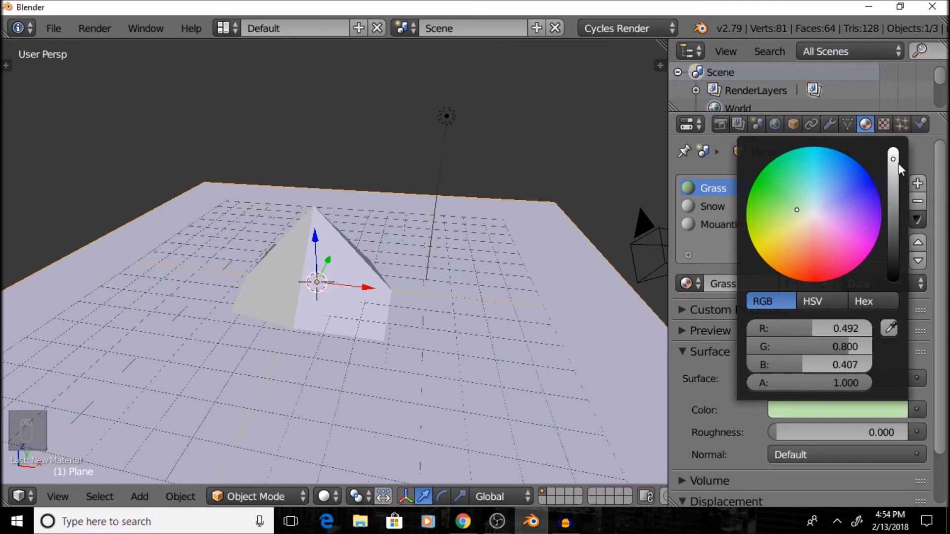
key(Tab)
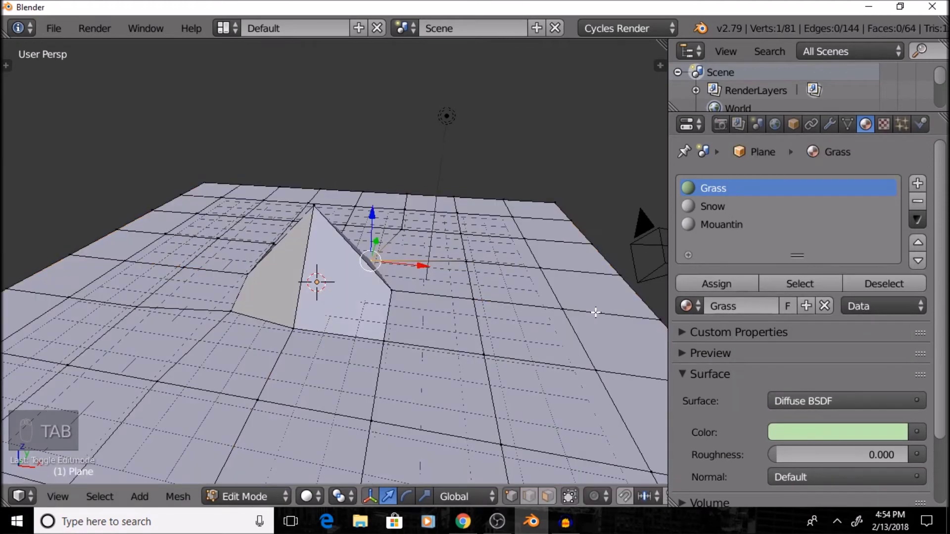
Assign the Grass material to all faces of the plane and check it briefly in rendered shading.
click(710, 286)
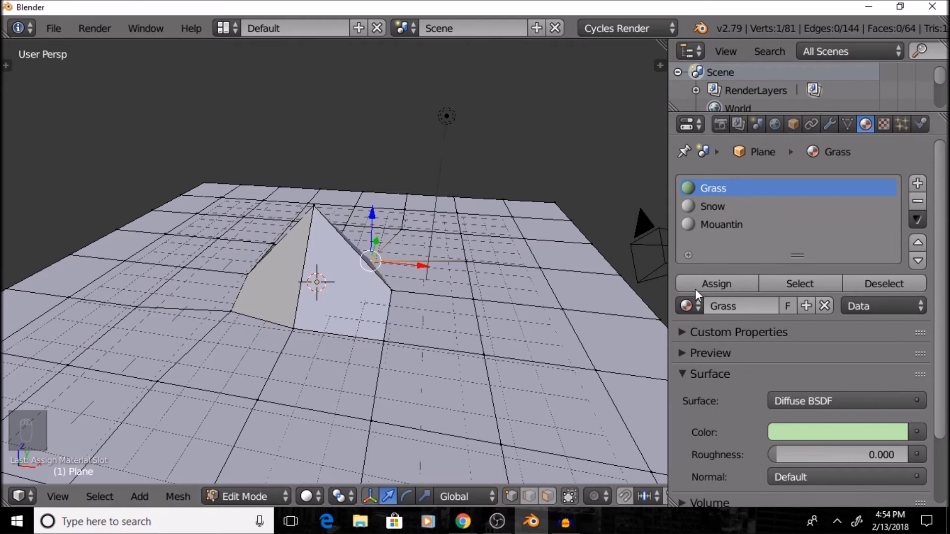
key(a)
key(a)
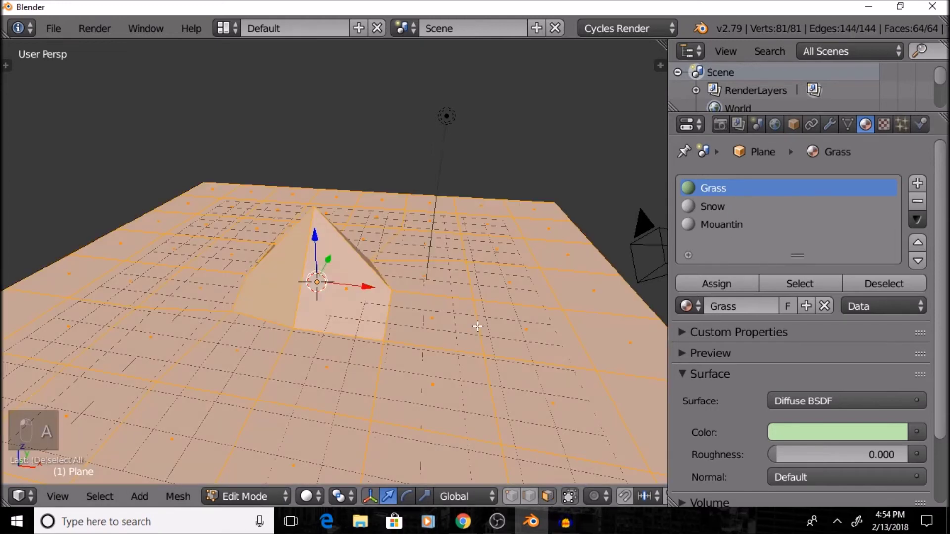
click(701, 283)
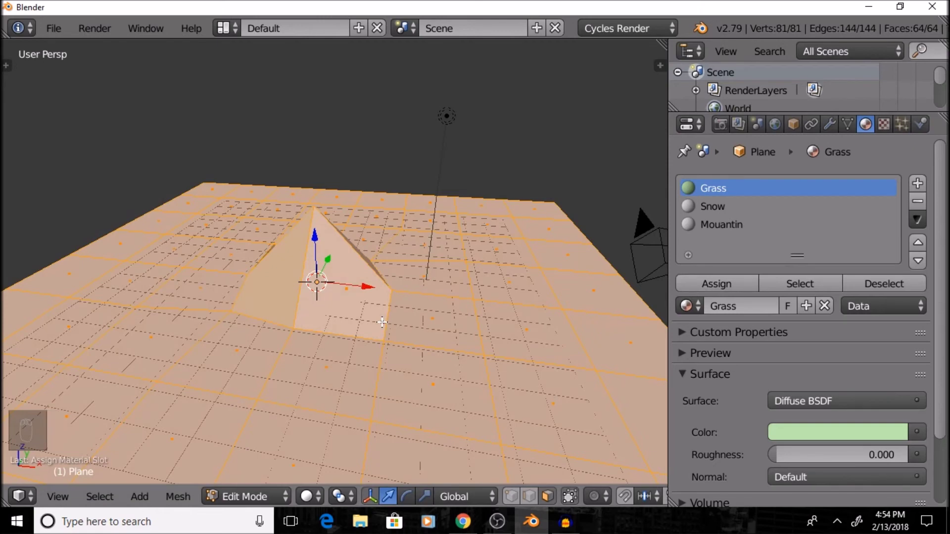
key(shift+z)
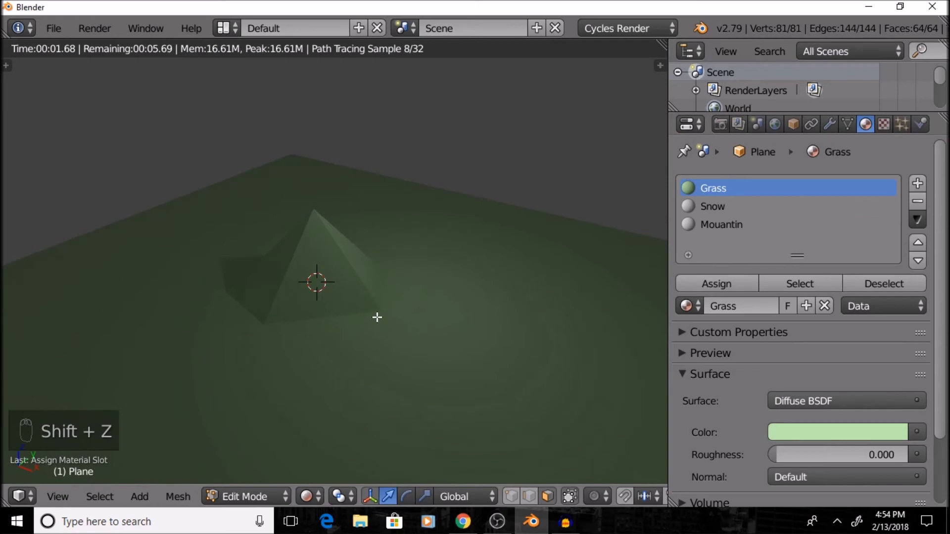
key(shift+z)
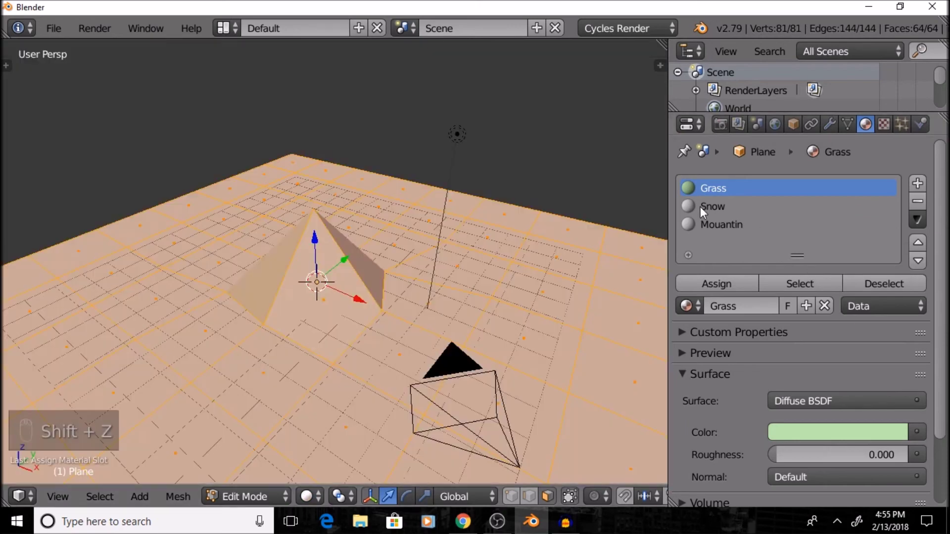
Set the Snow material's diffuse colour to pure white at full brightness.
click(702, 207)
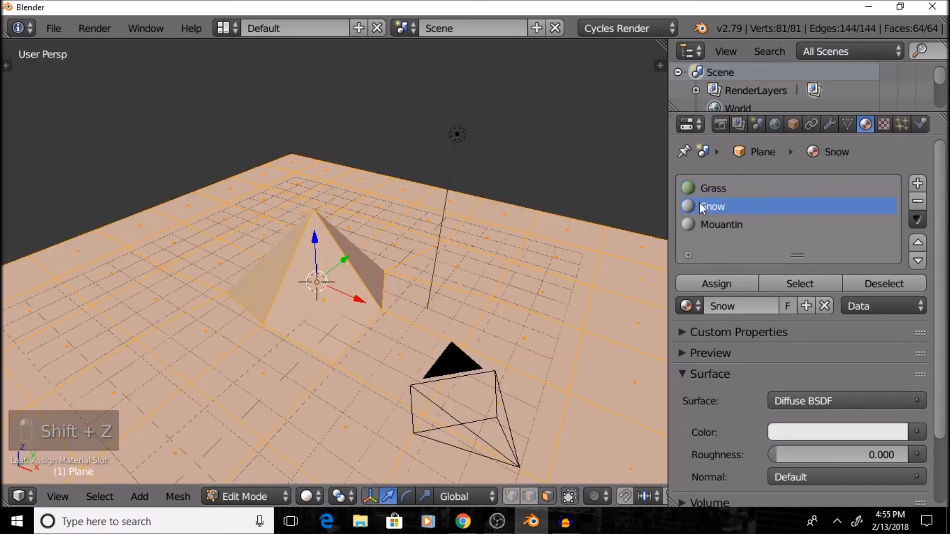
click(802, 431)
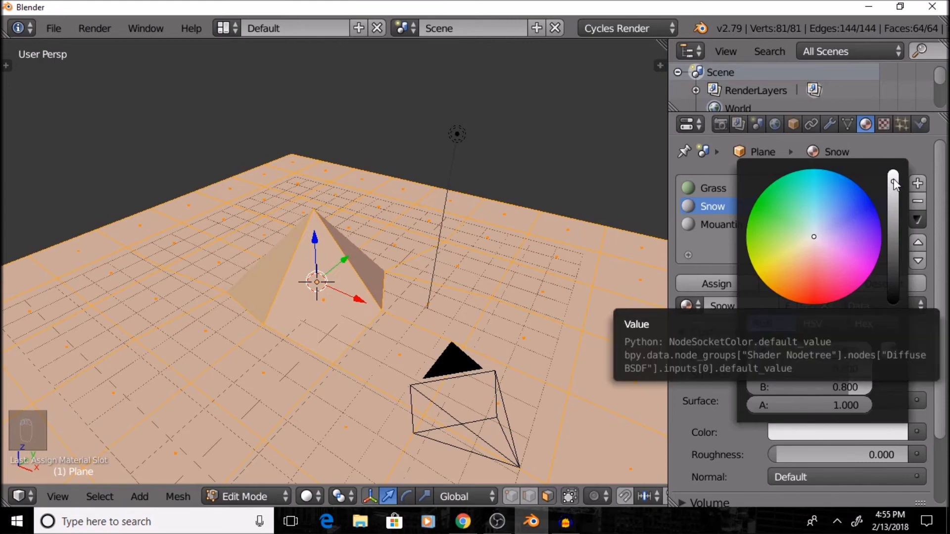
drag(894, 183, 893, 169)
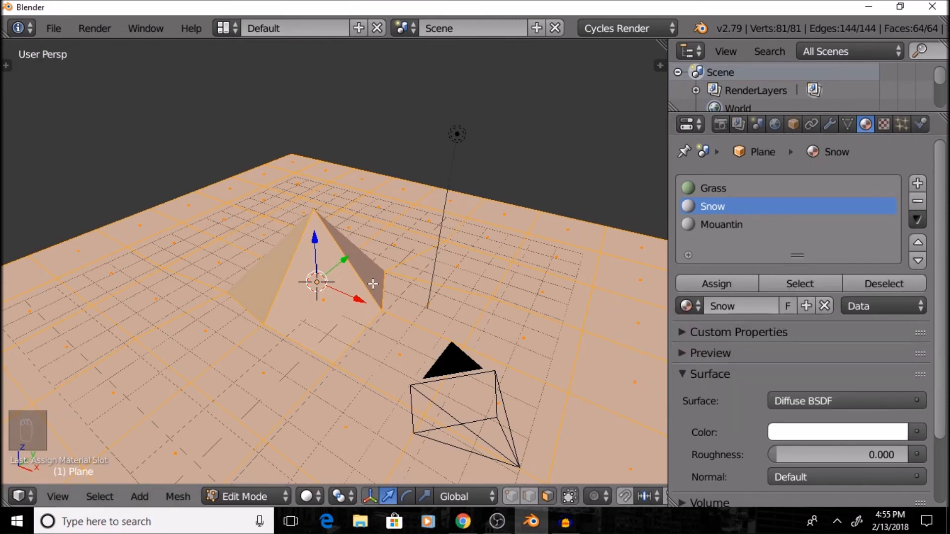
Select the four side faces of the mountain and subdivide them once.
middle_drag(373, 283, 343, 307)
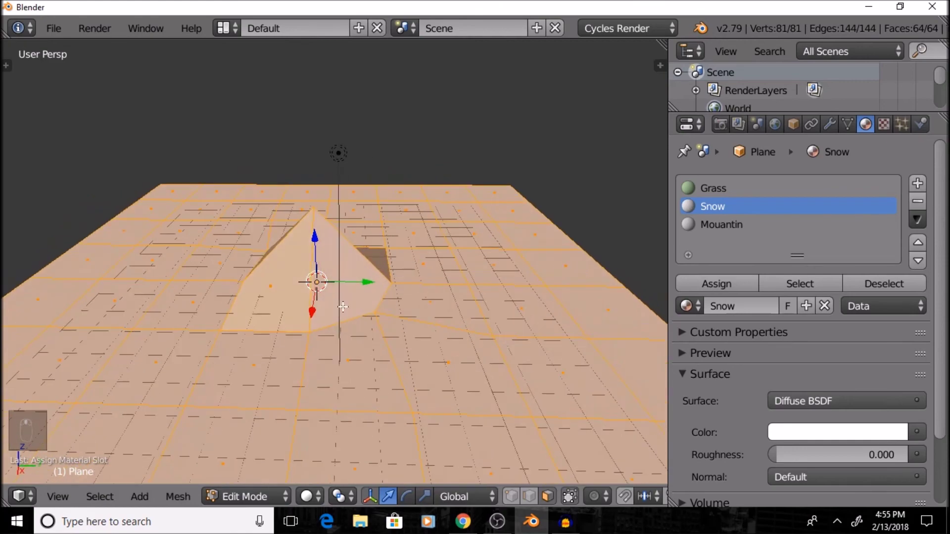
right_click(288, 298)
right_click(260, 306)
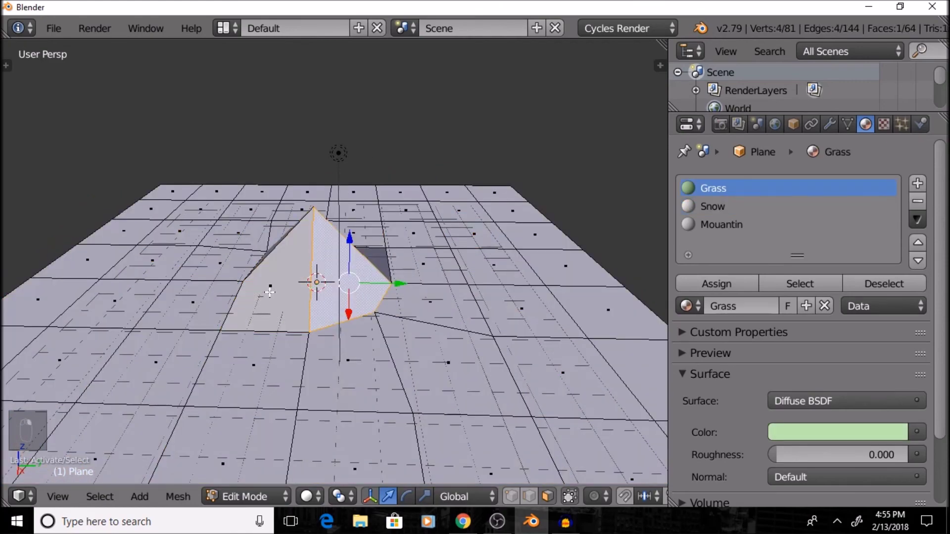
shift+right_click(269, 292)
mouse_move(270, 291)
middle_down()
mouse_move(282, 286)
mouse_move(243, 313)
mouse_move(269, 297)
mouse_move(276, 307)
middle_up()
shift+right_click(202, 326)
shift+right_click(276, 311)
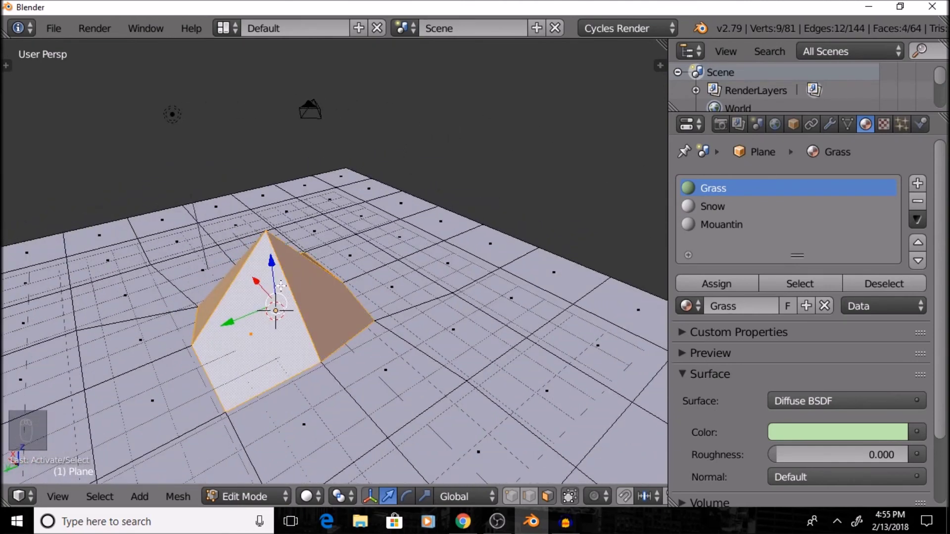
key(w)
click(247, 75)
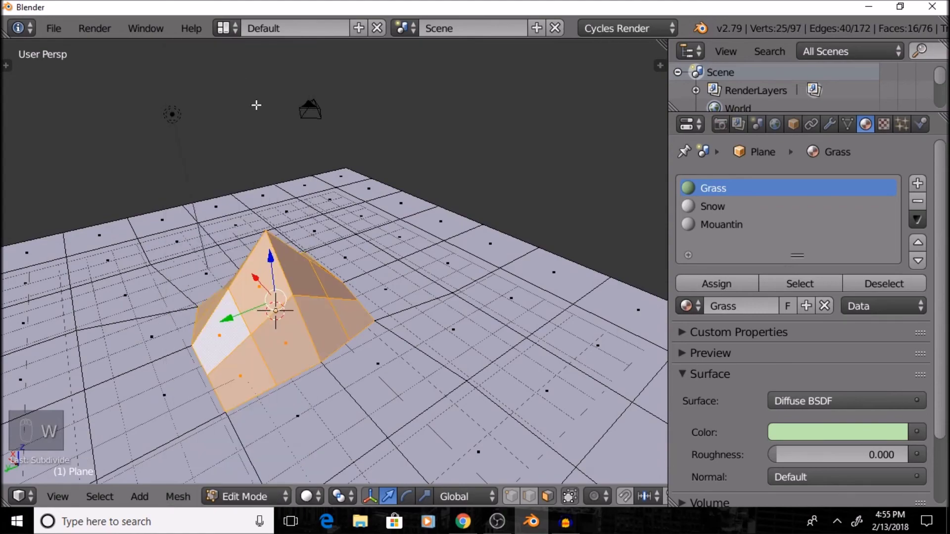
Assign the Snow material to the four faces around the mountain's peak and check it briefly in rendered shading.
middle_drag(269, 291, 232, 286)
right_click(276, 297)
shift+right_click(309, 278)
shift+right_click(356, 277)
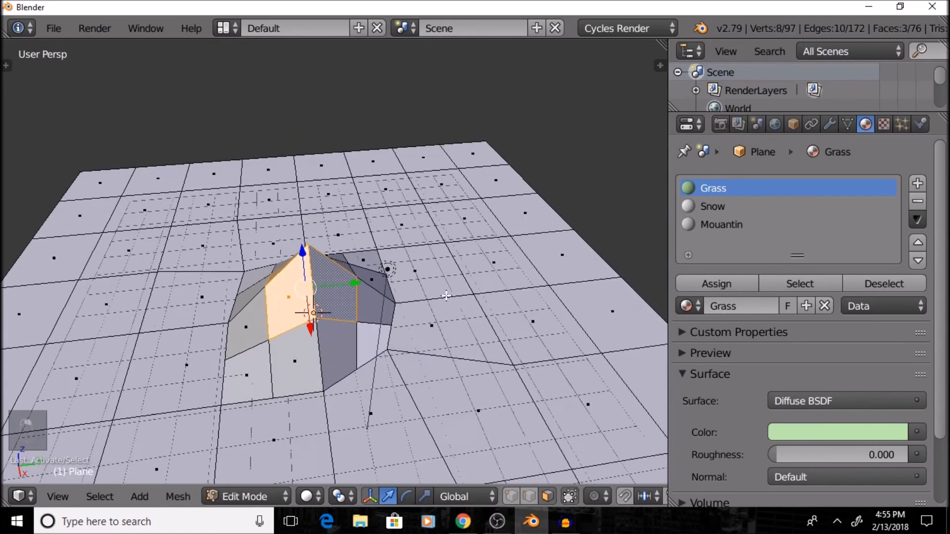
middle_drag(356, 277, 129, 270)
shift+right_click(76, 287)
middle_drag(77, 287, 376, 267)
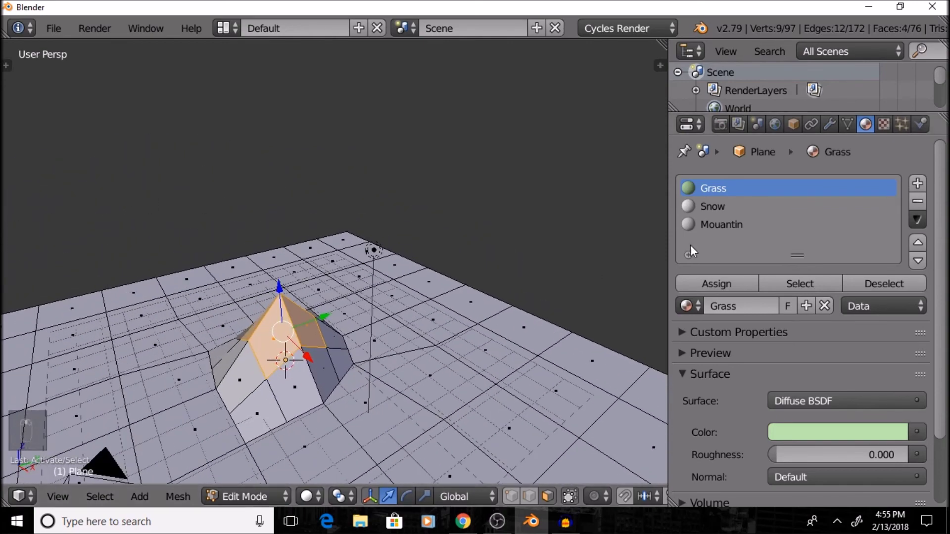
click(731, 209)
click(690, 286)
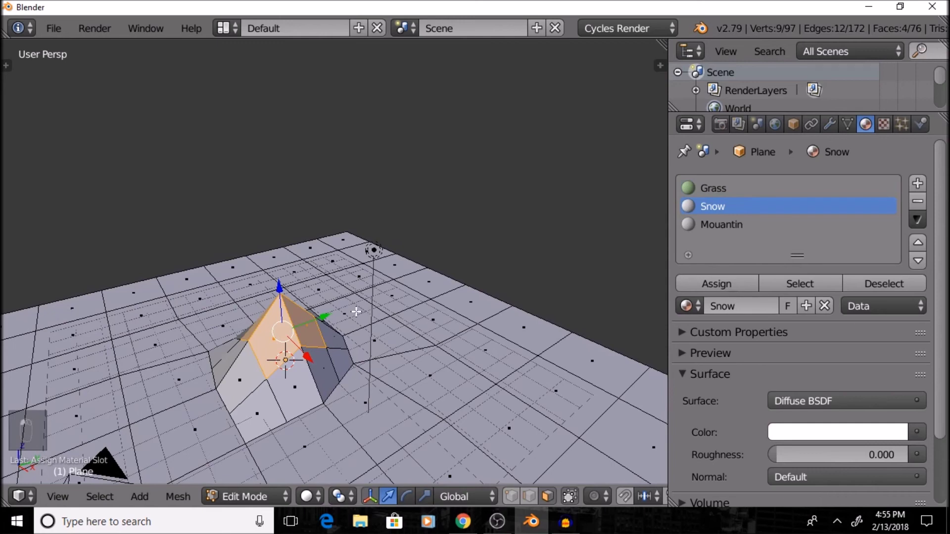
key(shift+z)
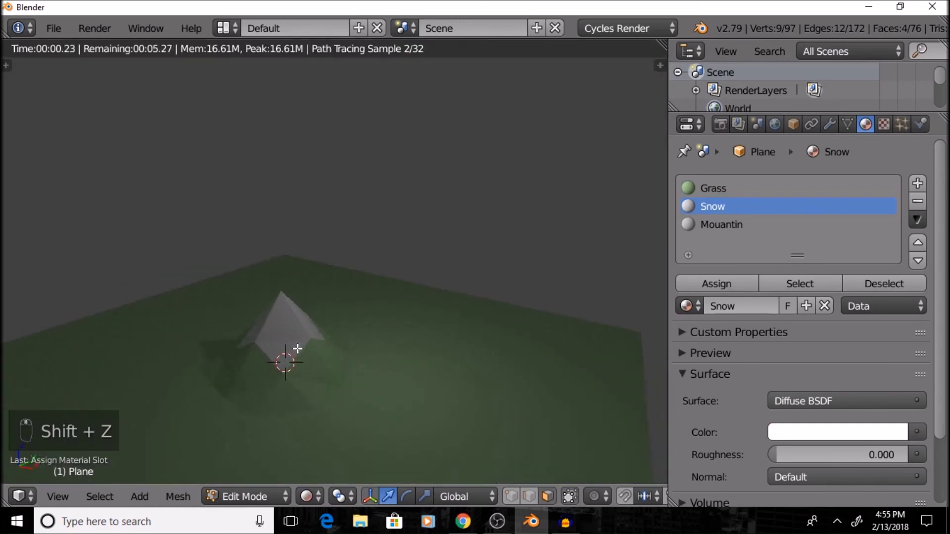
middle_drag(249, 333, 250, 343)
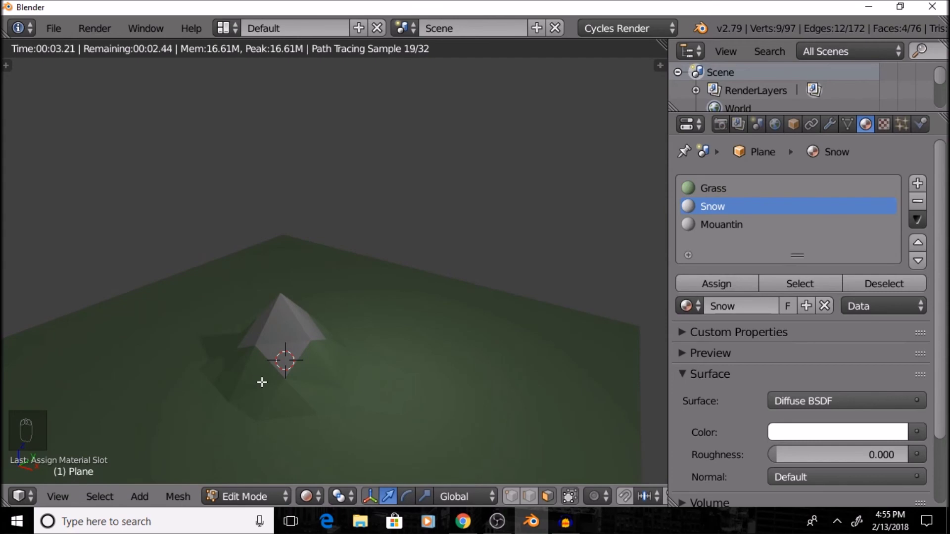
key(shift+z)
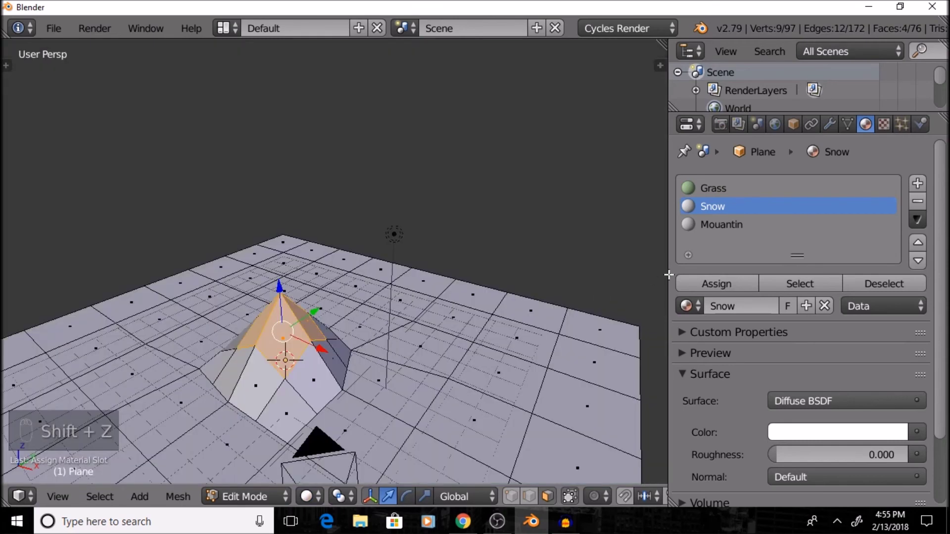
Set the Mouantin material's diffuse colour to a darkened brown.
click(721, 225)
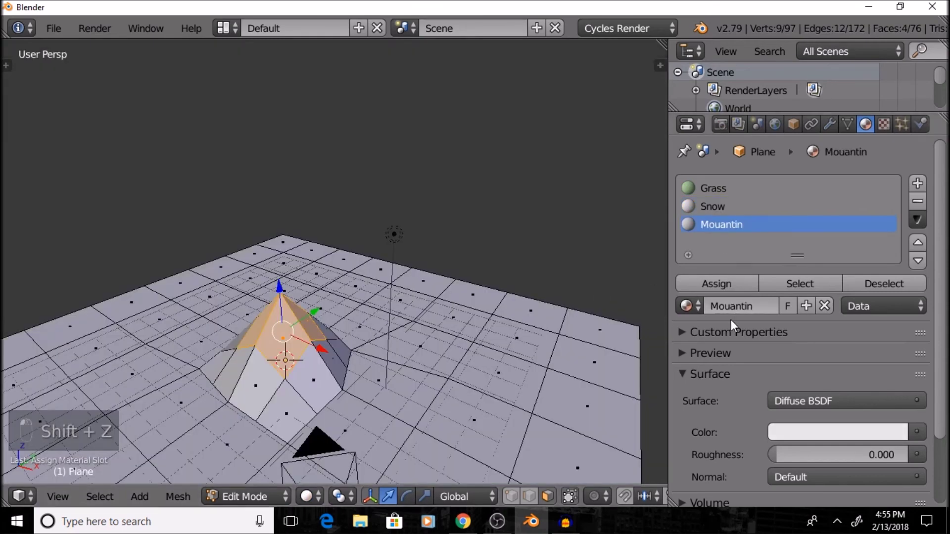
click(823, 433)
drag(814, 238, 802, 257)
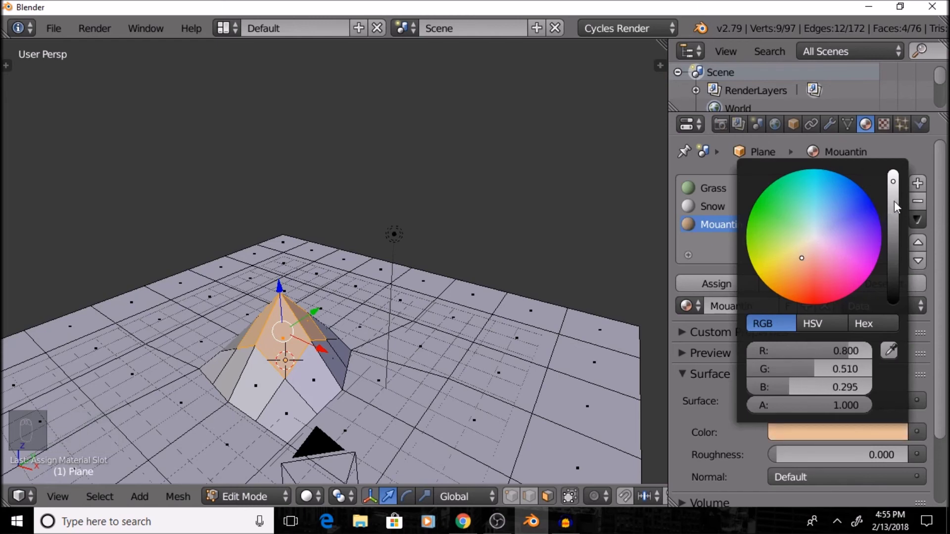
drag(894, 201, 893, 224)
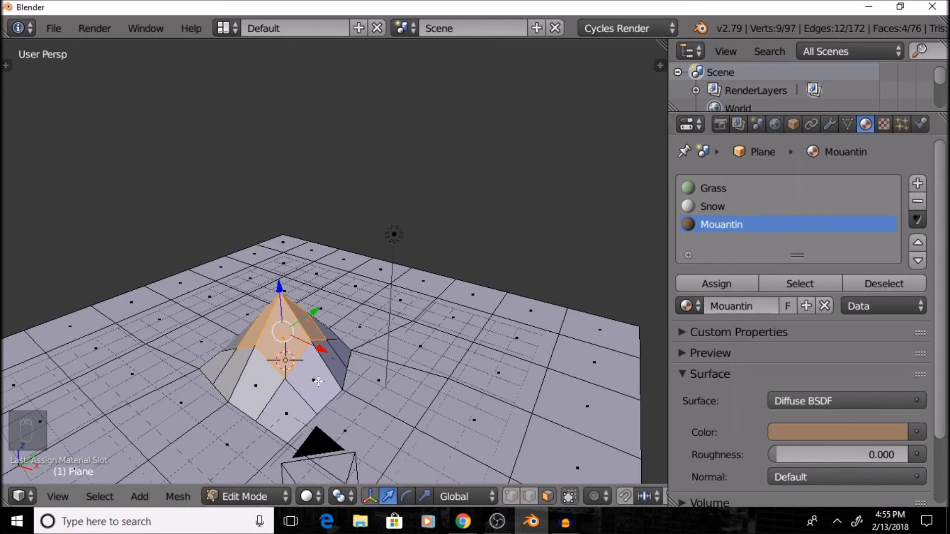
Select the twelve faces of the mountain below the snow cap and assign the Mouantin material to them.
right_click(319, 380)
shift+right_click(290, 422)
shift+right_click(248, 401)
shift+right_click(231, 383)
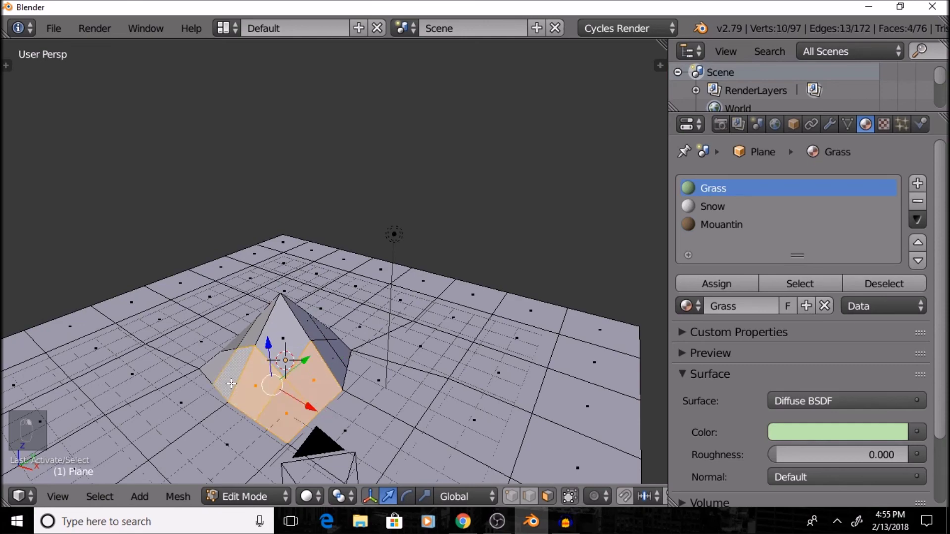
shift+right_click(219, 374)
middle_drag(176, 380, 148, 445)
shift+right_click(170, 381)
shift+right_click(166, 380)
shift+right_click(140, 422)
shift+right_click(156, 449)
shift+right_click(148, 450)
shift+right_click(140, 410)
shift+right_click(147, 445)
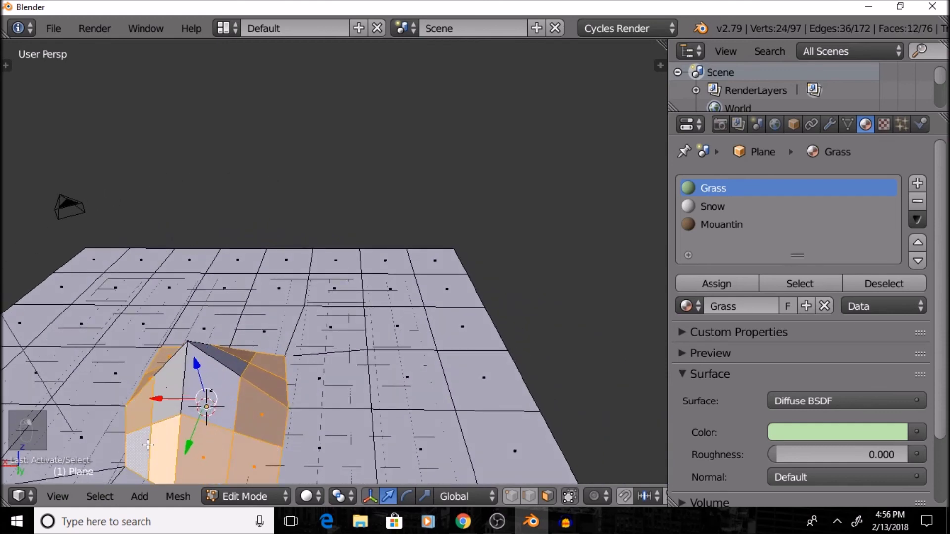
click(772, 224)
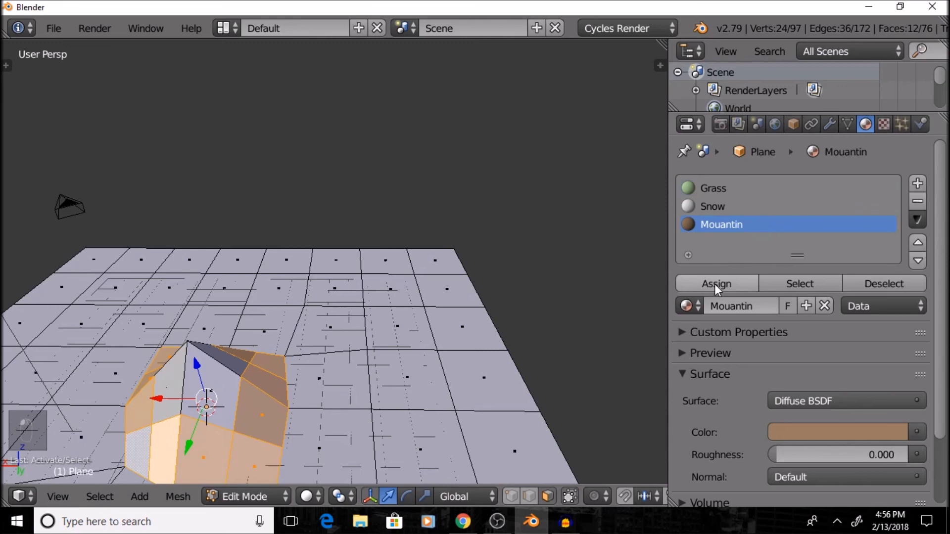
click(714, 284)
Preview the coloured mountain in rendered shading and inspect it from another angle.
key(shift+z)
mouse_move(303, 345)
middle_down()
mouse_move(367, 333)
mouse_move(235, 365)
mouse_move(257, 388)
middle_up()
scroll(253, 382, down, 5)
scroll(267, 388, up, 4)
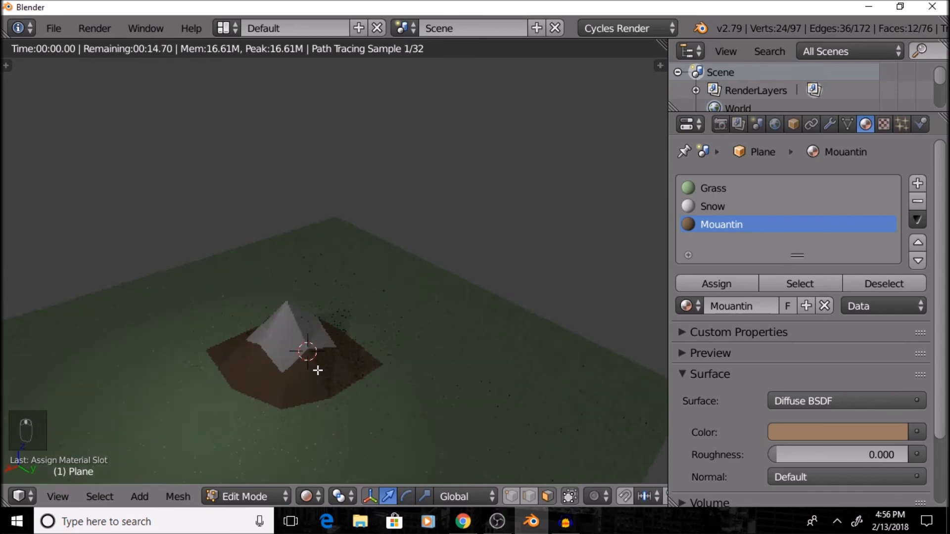